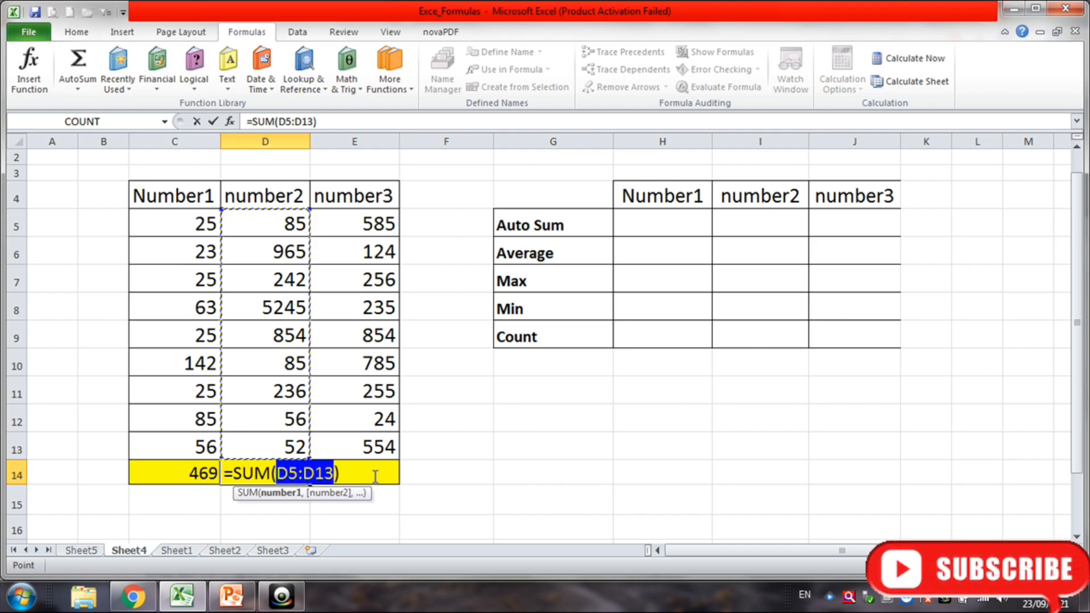
Step: Confirm the number2 sum of D5:D13 in D14, and enter the average of E5:E13 in the yellow number3 cell E14
{"action": "left_click", "coordinate": [83, 66]}
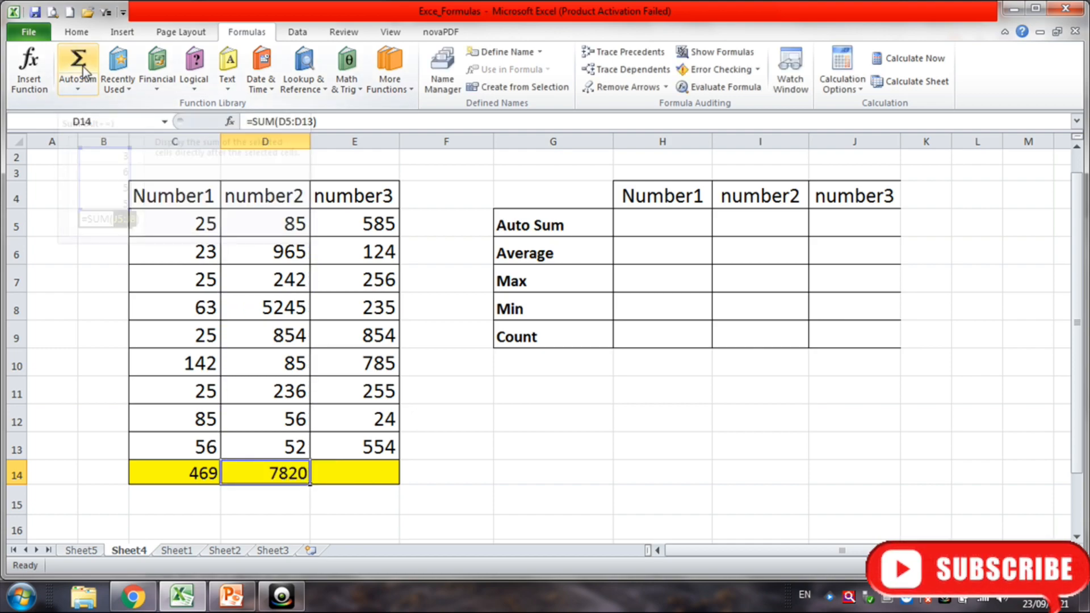
{"action": "left_click", "coordinate": [352, 477]}
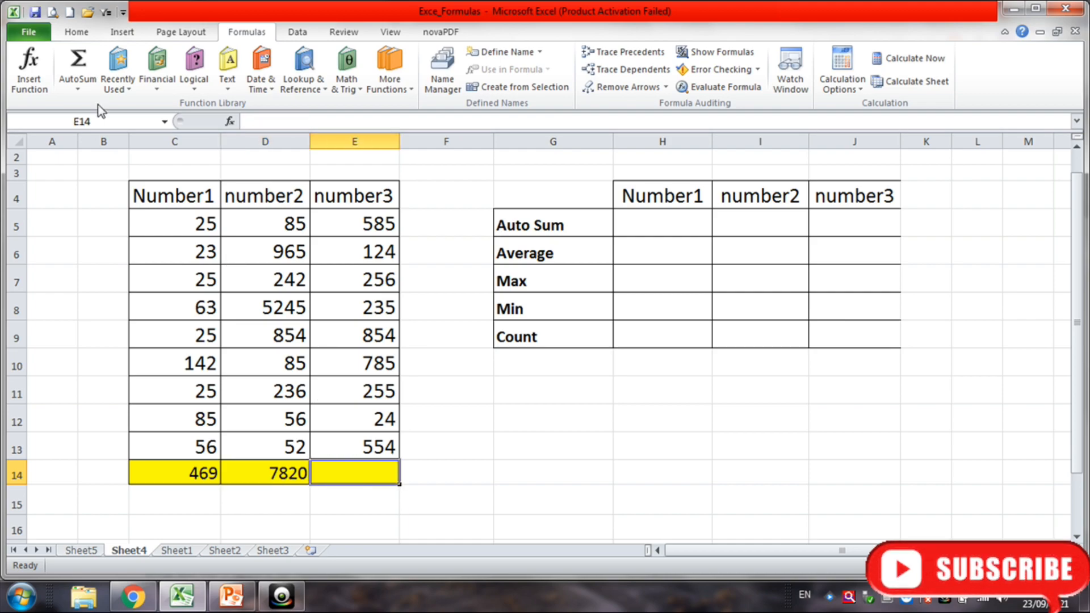
{"action": "left_click", "coordinate": [77, 88]}
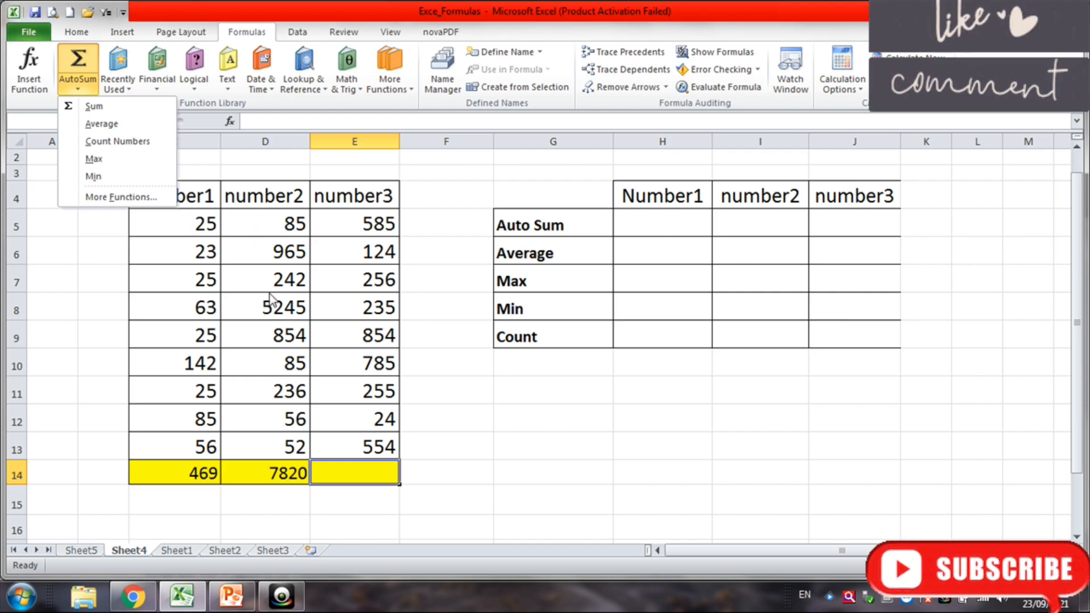
{"action": "left_click", "coordinate": [102, 124]}
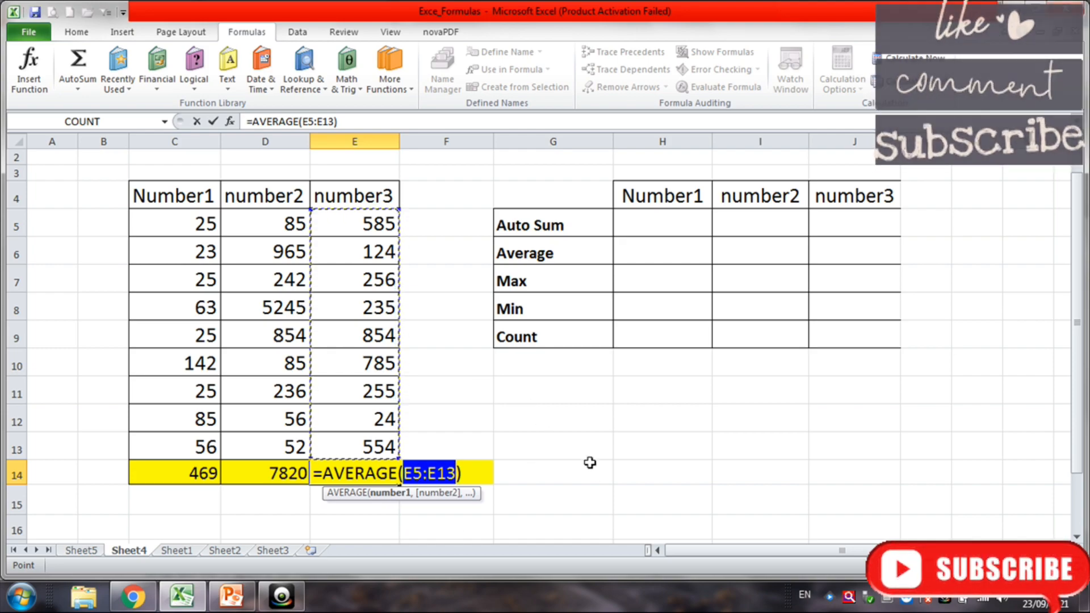
{"action": "key", "text": "Return"}
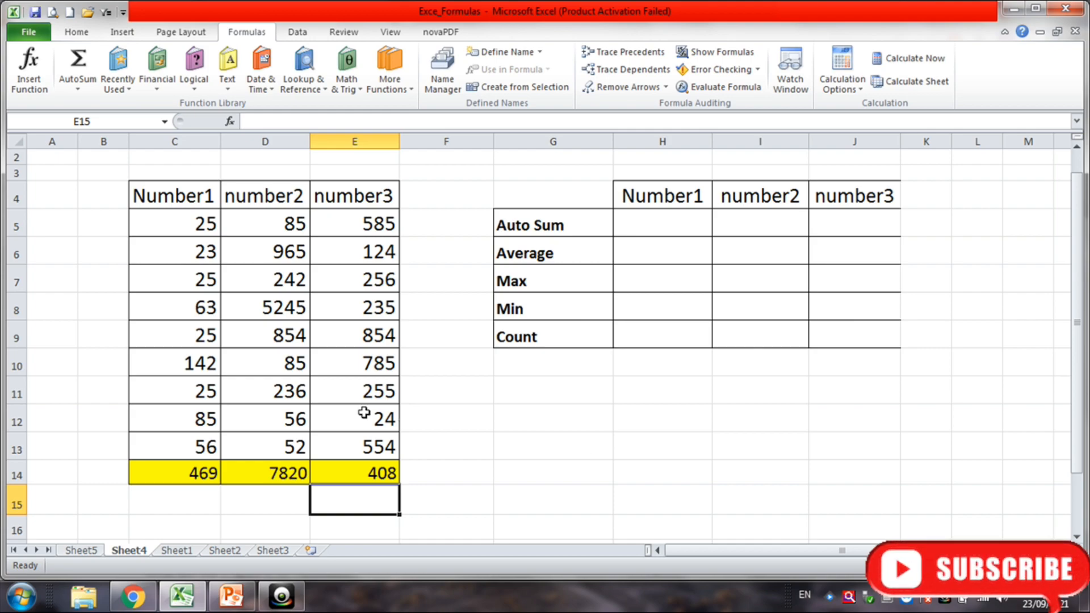
Step: Try the MAX function over all three number columns, C5:E13, in the Max row under Number1 (H7)
{"action": "left_click", "coordinate": [79, 89]}
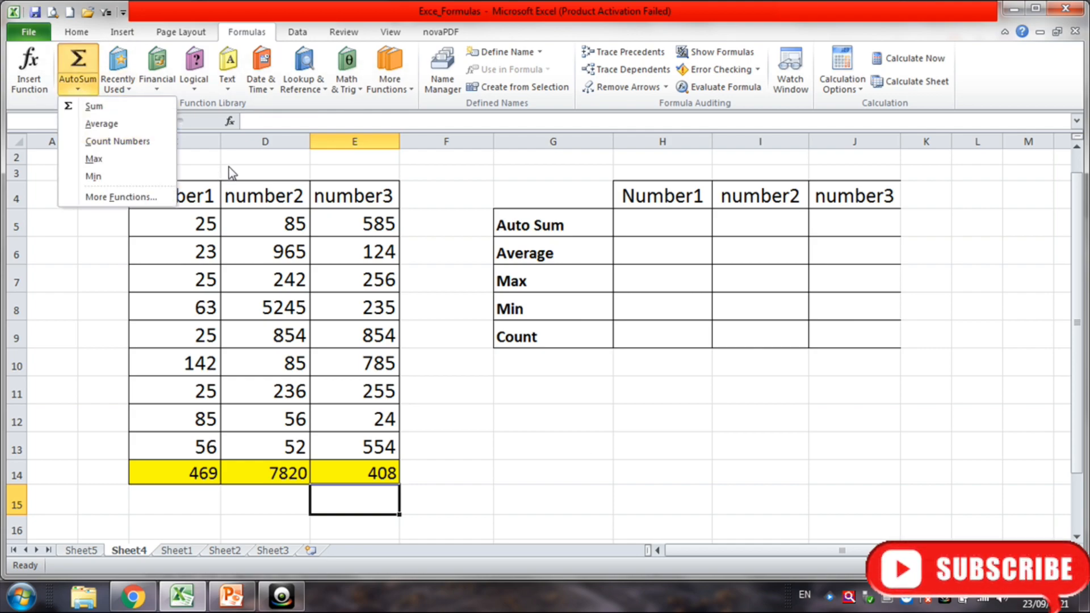
{"action": "left_click", "coordinate": [688, 449]}
{"action": "left_click", "coordinate": [662, 244]}
{"action": "left_click", "coordinate": [687, 285]}
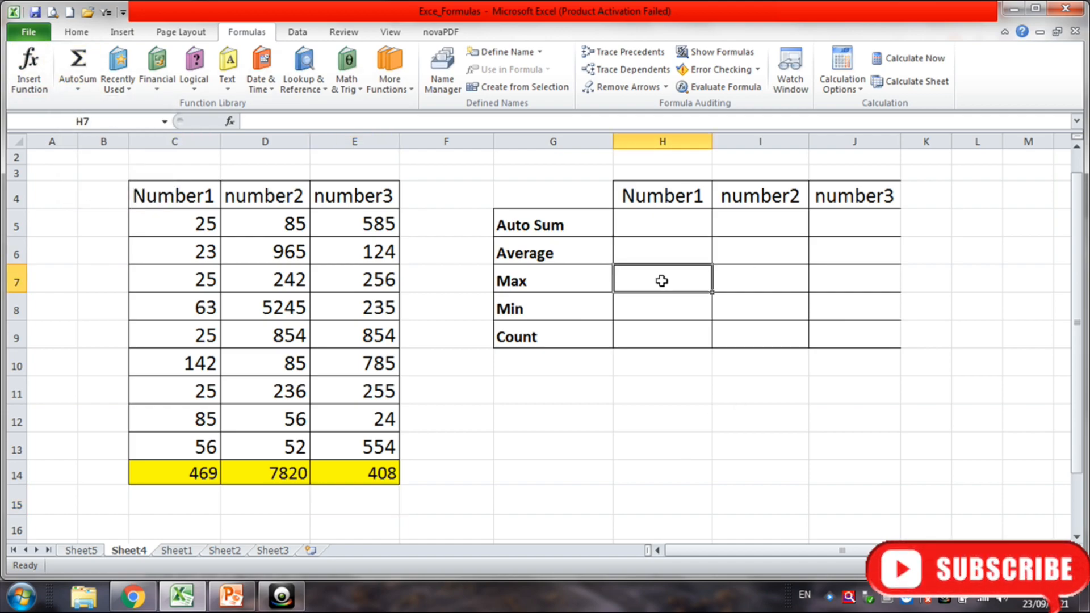
{"action": "left_click", "coordinate": [79, 87]}
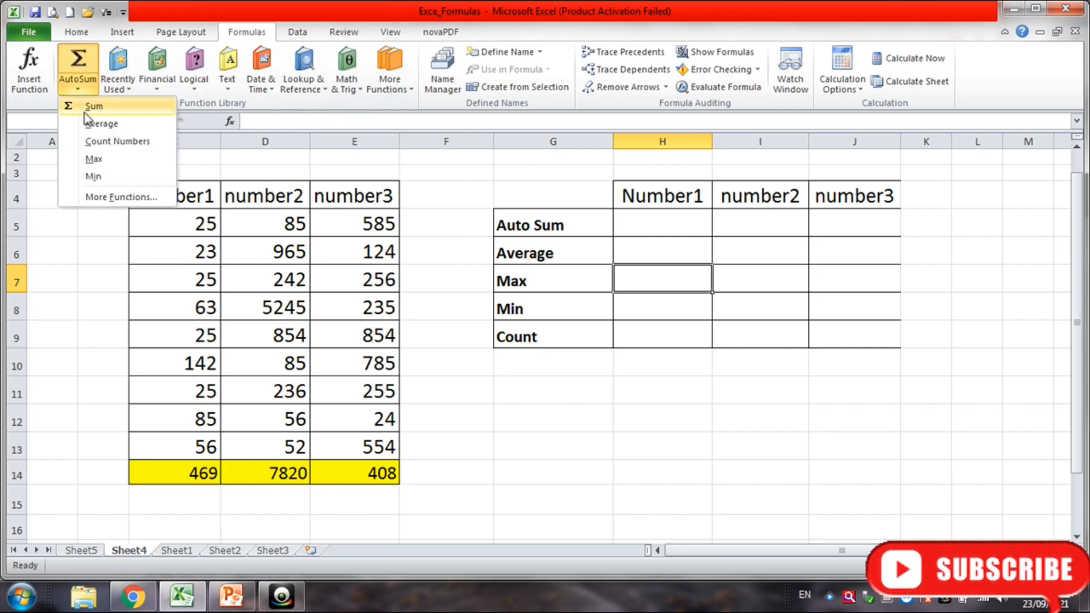
{"action": "left_click", "coordinate": [105, 159]}
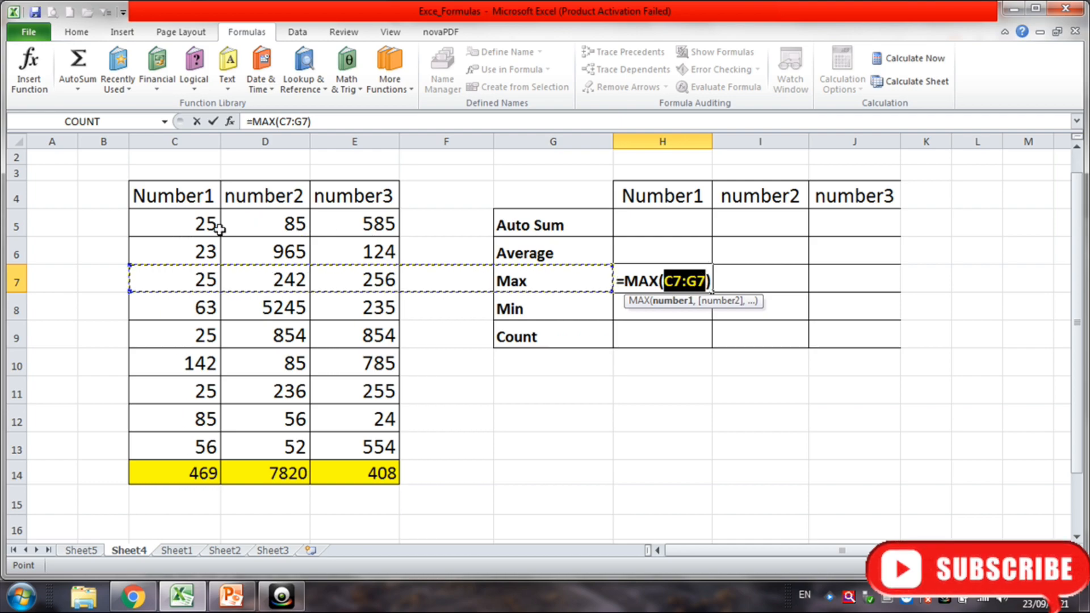
{"action": "left_click_drag", "start_coordinate": [179, 228], "coordinate": [375, 440]}
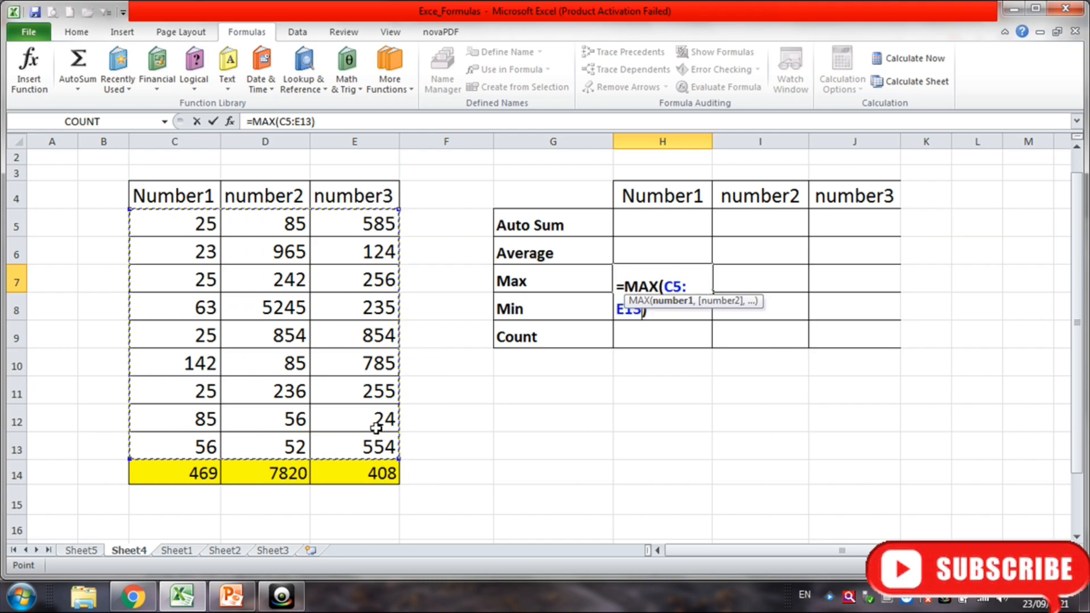
{"action": "left_click", "coordinate": [177, 226]}
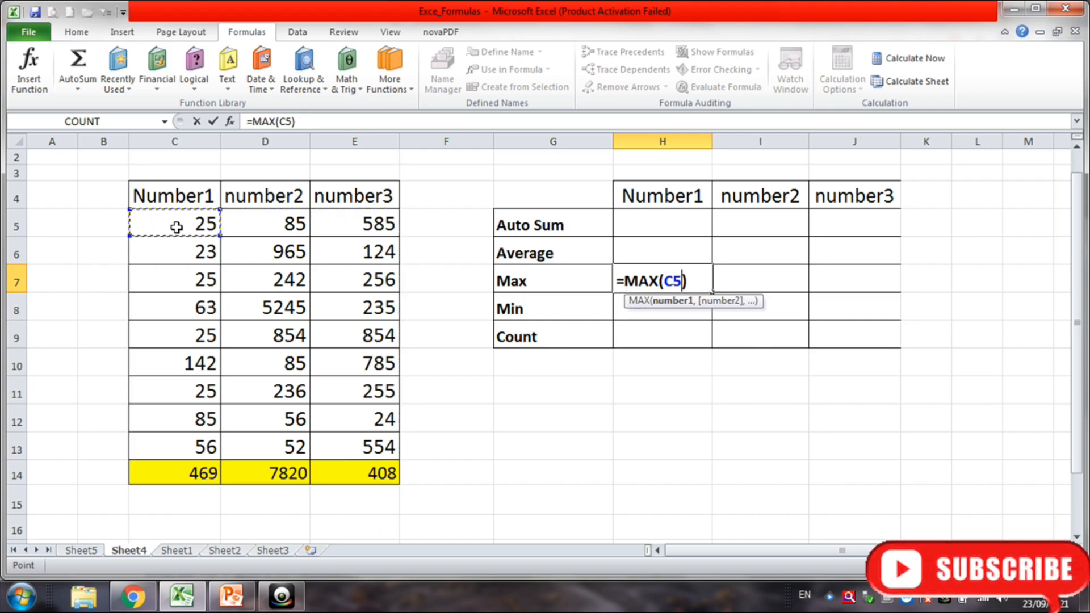
{"action": "left_click_drag", "start_coordinate": [176, 227], "coordinate": [344, 441]}
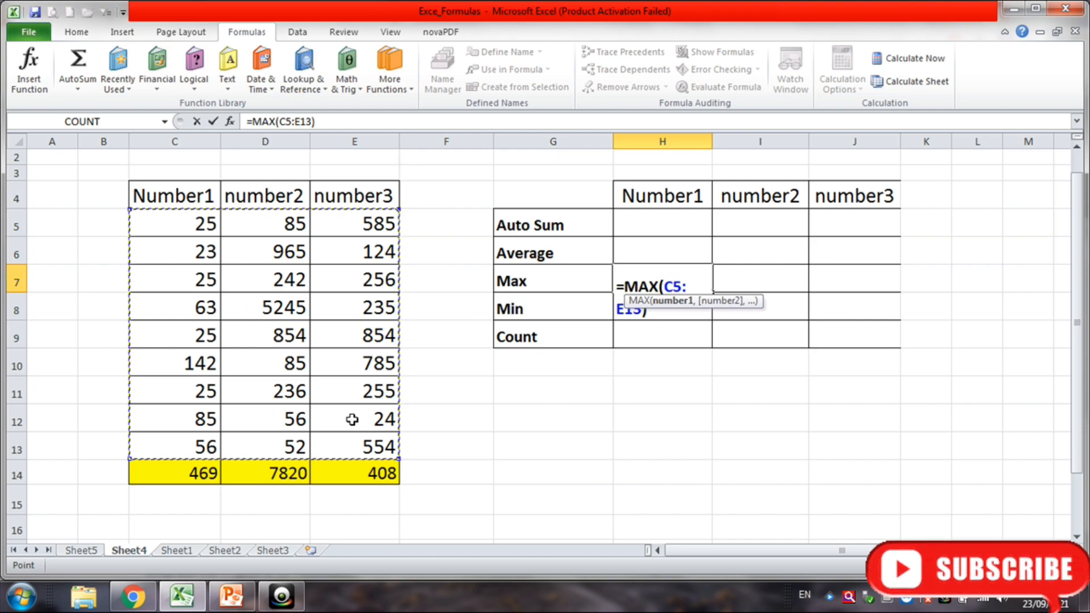
{"action": "key", "text": "Return"}
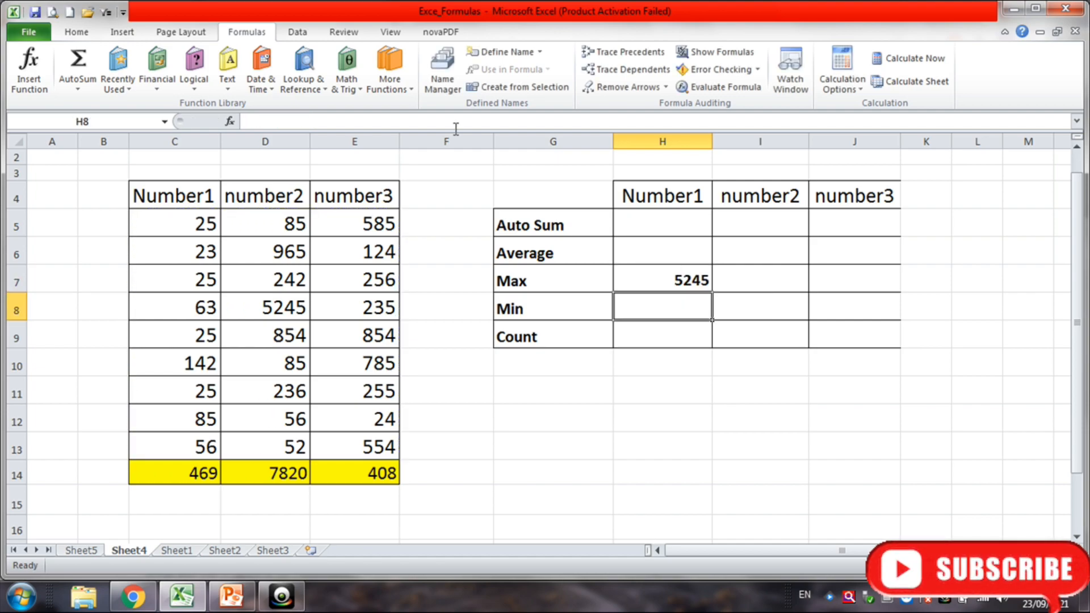
Step: Clear the MAX formula from cell H7 in the summary table
{"action": "left_click", "coordinate": [673, 282]}
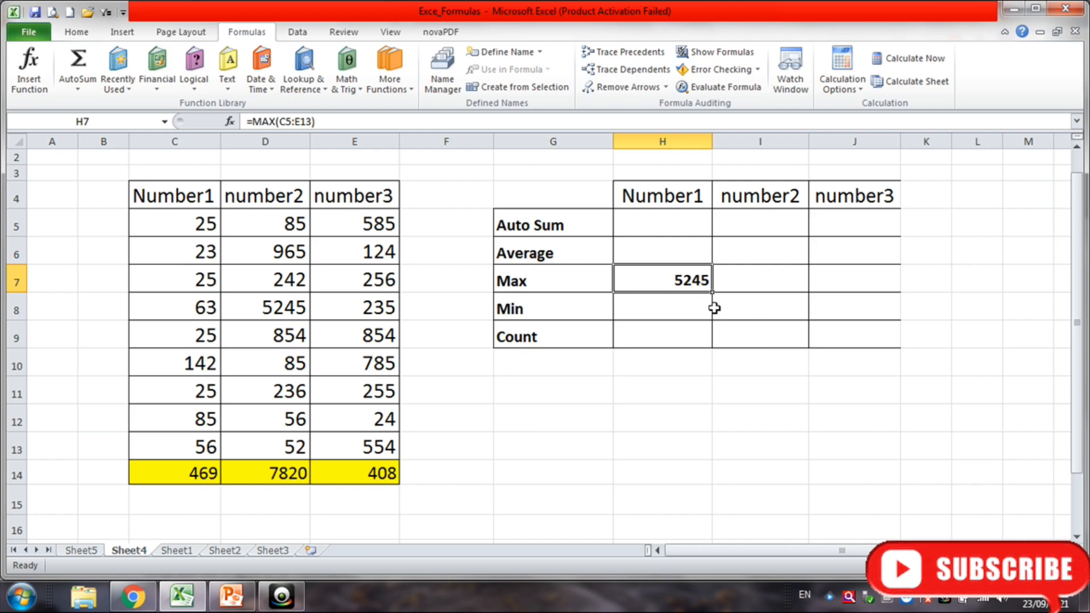
{"action": "key", "text": "Down"}
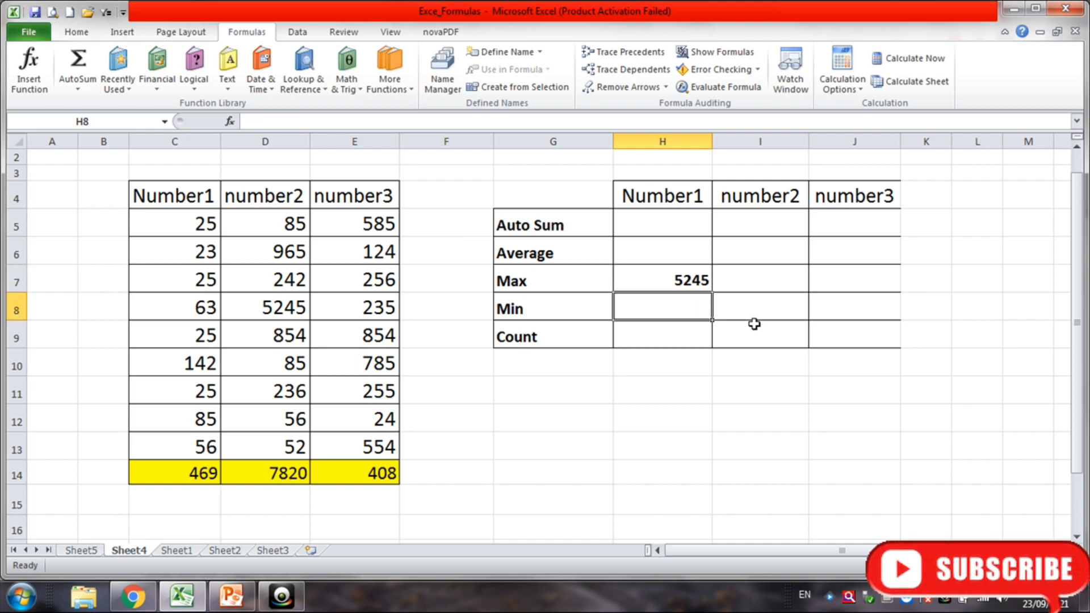
{"action": "left_click", "coordinate": [702, 282]}
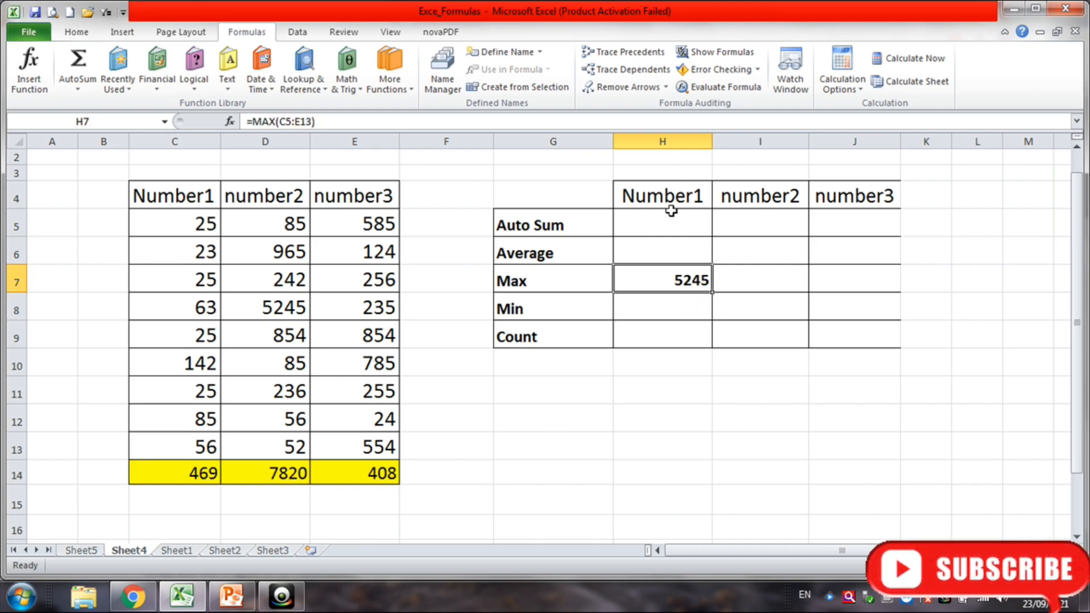
{"action": "left_click_drag", "start_coordinate": [671, 210], "coordinate": [664, 338]}
{"action": "left_click", "coordinate": [689, 278]}
{"action": "key", "text": "Delete"}
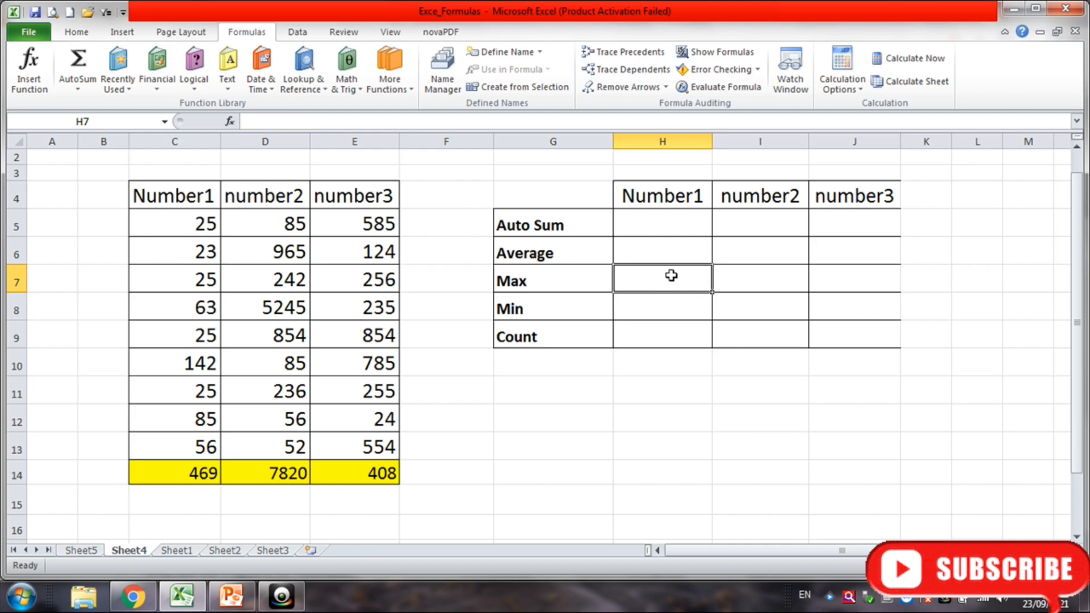
Step: Enter the maximum of the Number1 values C5:C13 in the summary table's Max row, cell H7
{"action": "left_click", "coordinate": [84, 84]}
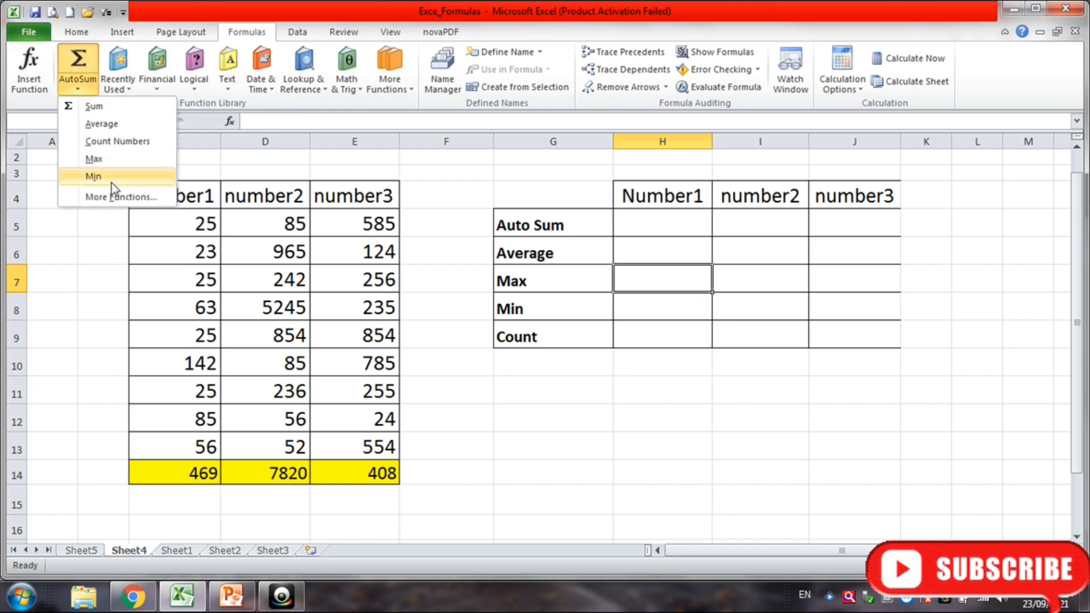
{"action": "left_click", "coordinate": [93, 157]}
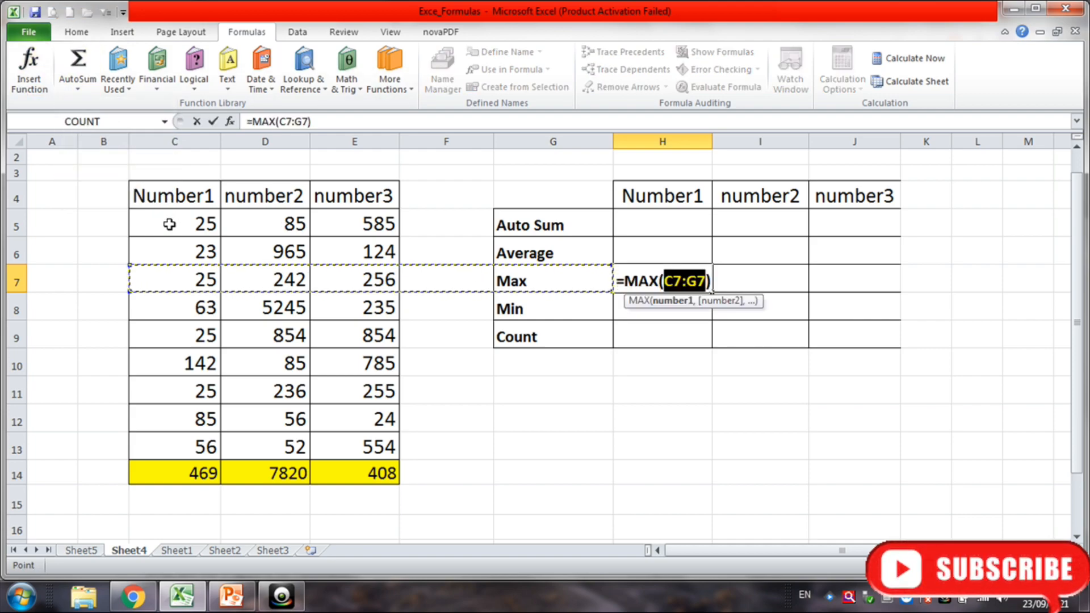
{"action": "left_click_drag", "start_coordinate": [169, 224], "coordinate": [214, 445]}
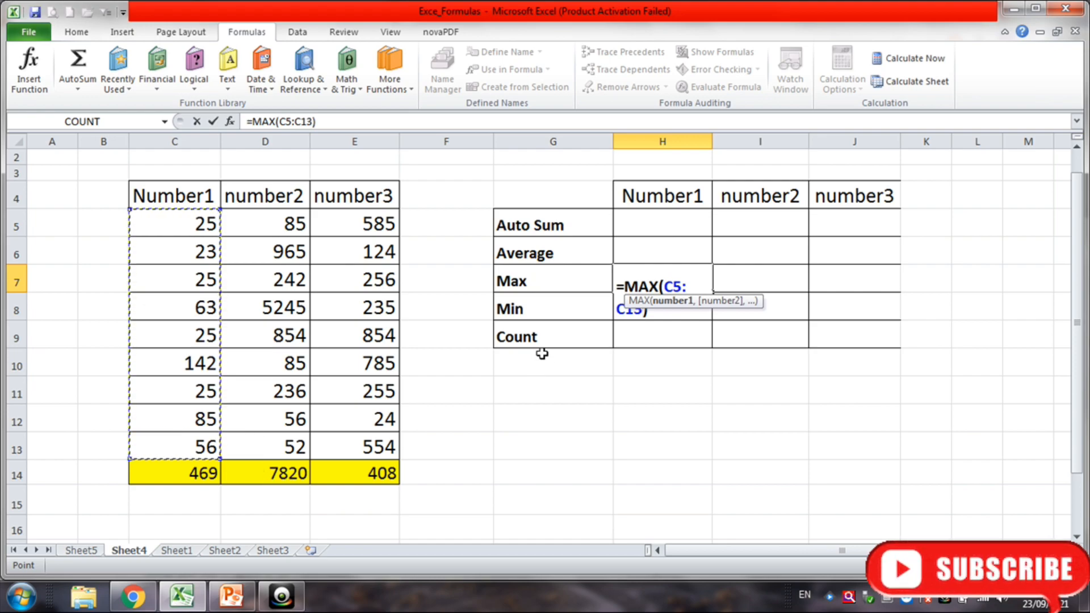
{"action": "key", "text": "Return"}
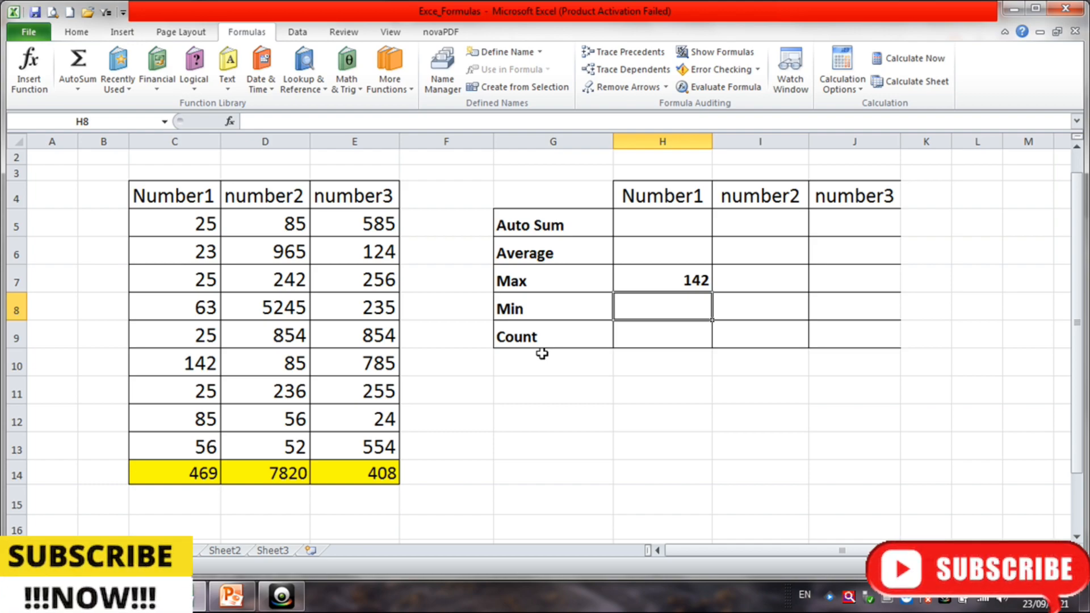
{"action": "left_click", "coordinate": [693, 392]}
Step: Enter the maximum of the number2 values D5:D13 in the summary table's Max row, cell I7
{"action": "left_click", "coordinate": [789, 288]}
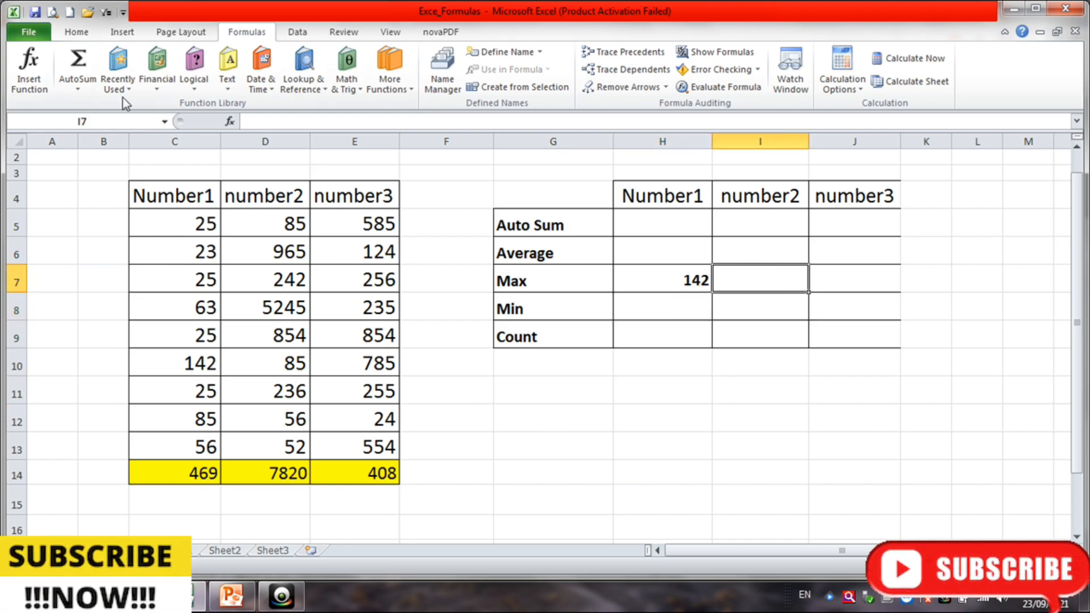
{"action": "left_click", "coordinate": [77, 84]}
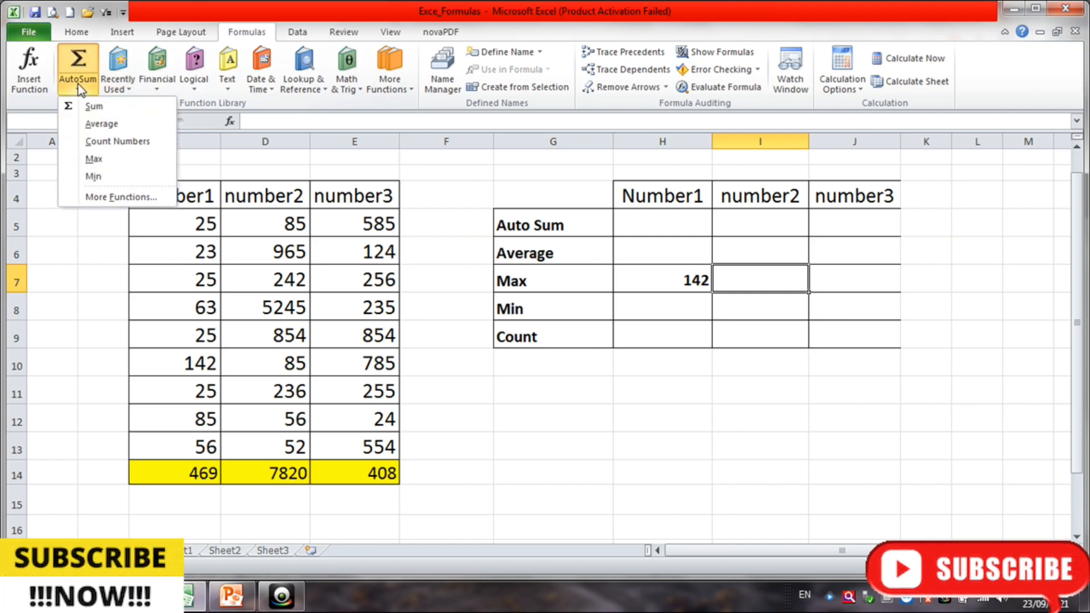
{"action": "left_click", "coordinate": [117, 162]}
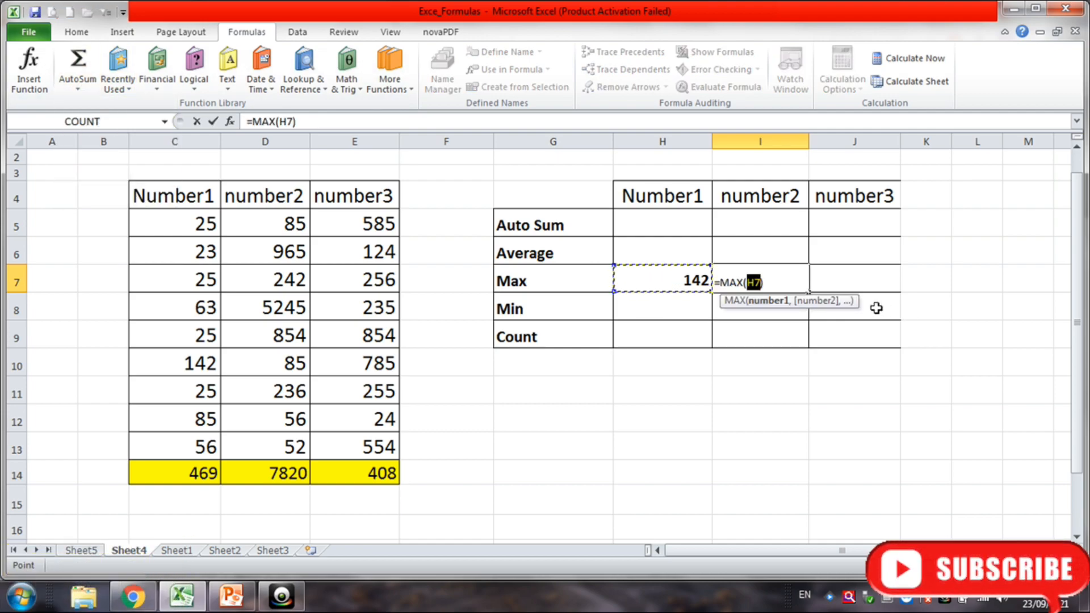
{"action": "left_click_drag", "start_coordinate": [272, 235], "coordinate": [261, 454]}
{"action": "key", "text": "Return"}
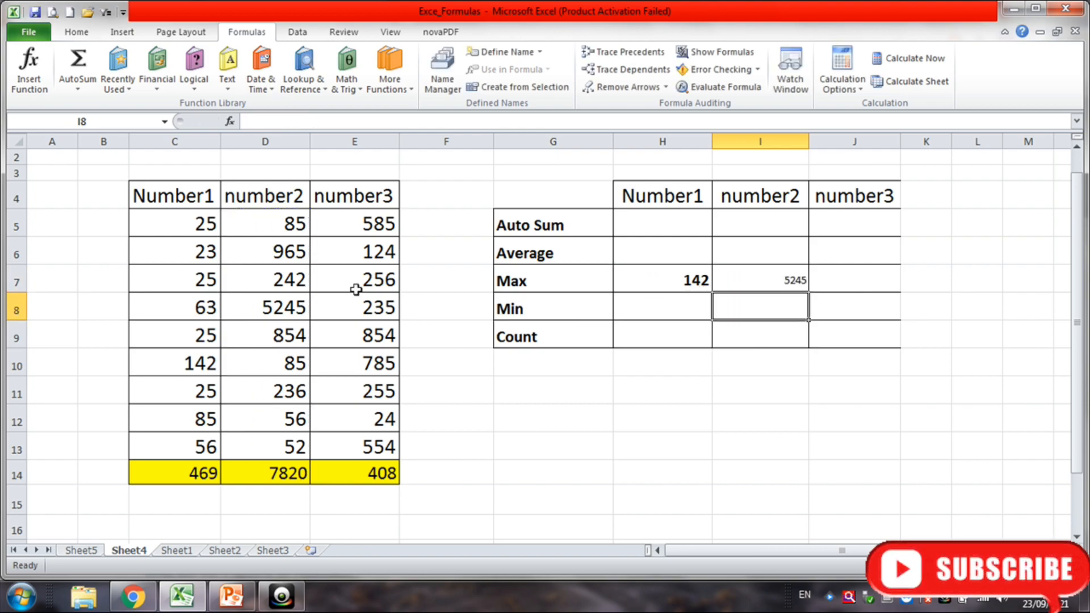
{"action": "left_click", "coordinate": [248, 316]}
{"action": "left_click", "coordinate": [649, 277]}
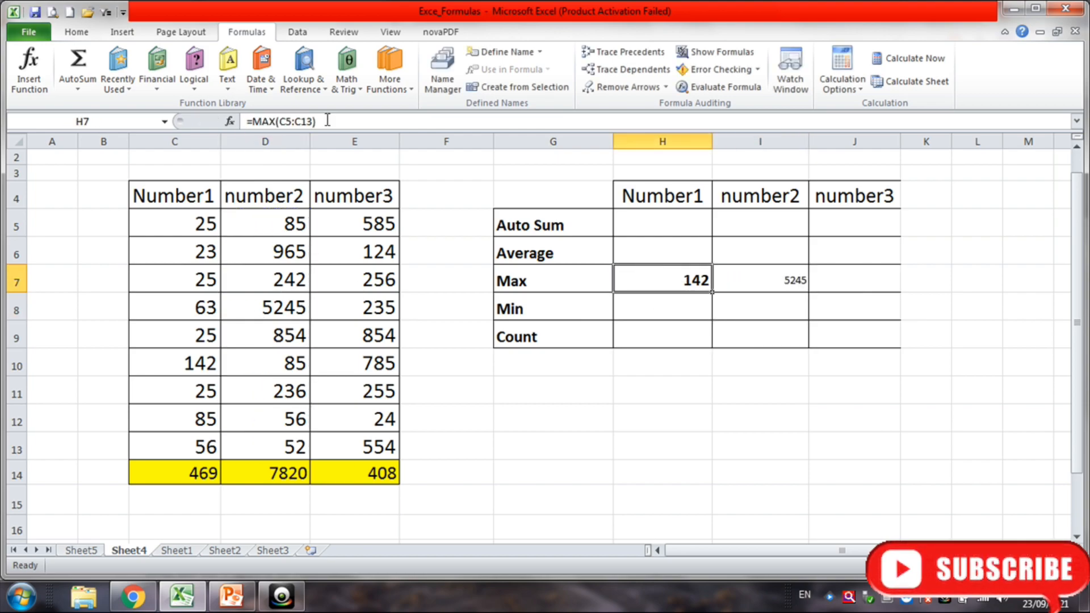
Step: Enlarge the font of the Max row's number2 and number3 cells, I7:J7, to size 18
{"action": "left_click_drag", "start_coordinate": [759, 270], "coordinate": [846, 275]}
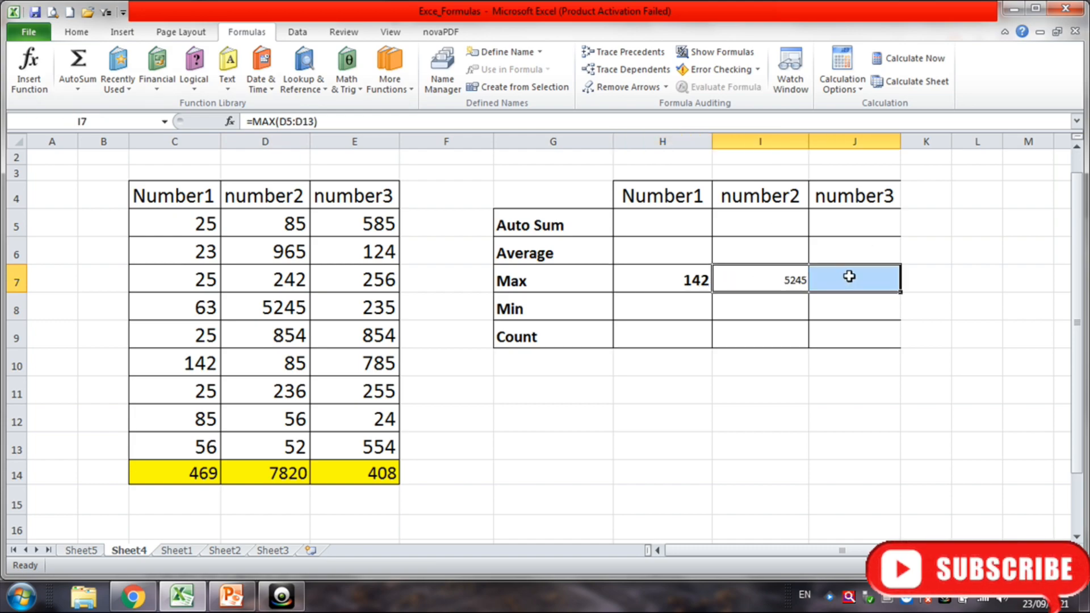
{"action": "left_click", "coordinate": [76, 32]}
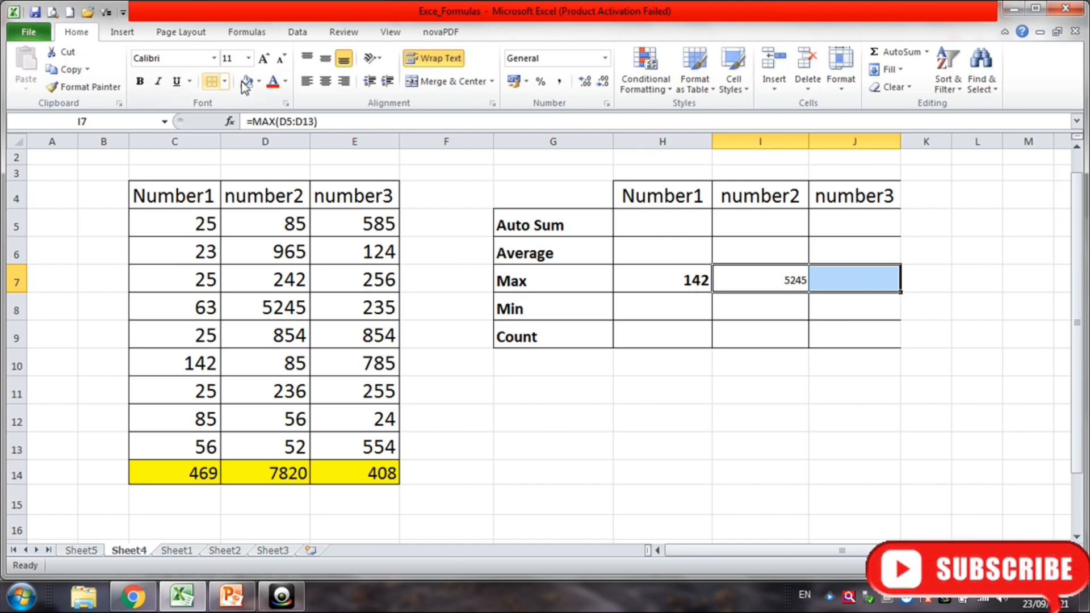
{"action": "left_click", "coordinate": [263, 58]}
{"action": "left_click", "coordinate": [270, 59]}
{"action": "left_click", "coordinate": [270, 59]}
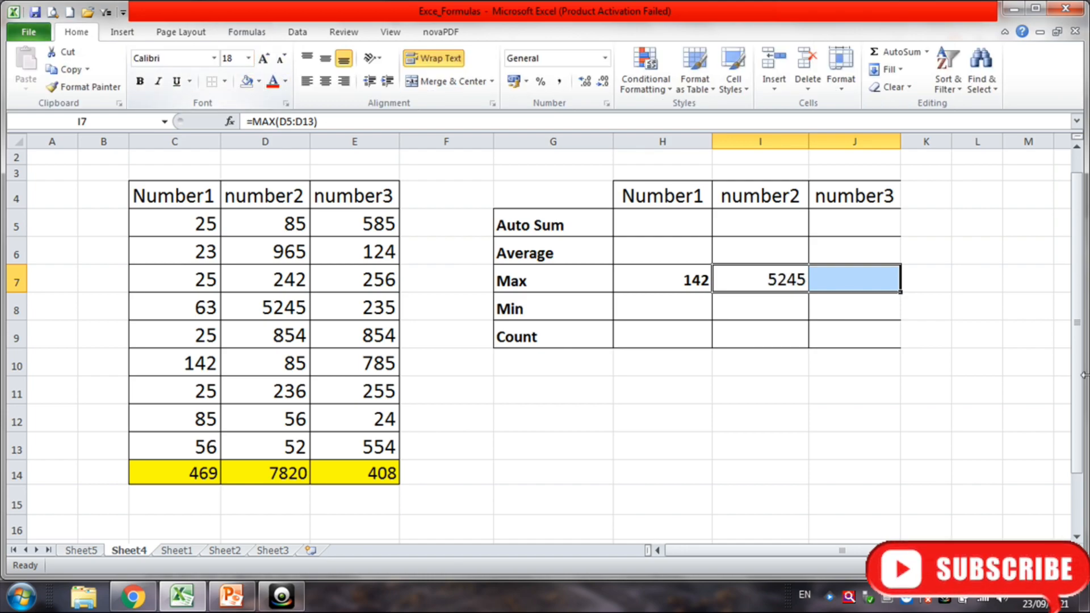
{"action": "left_click", "coordinate": [941, 333]}
Step: Enter the maximum of the number3 values E5:E13 in the summary table's Max row, cell J7
{"action": "left_click", "coordinate": [839, 277]}
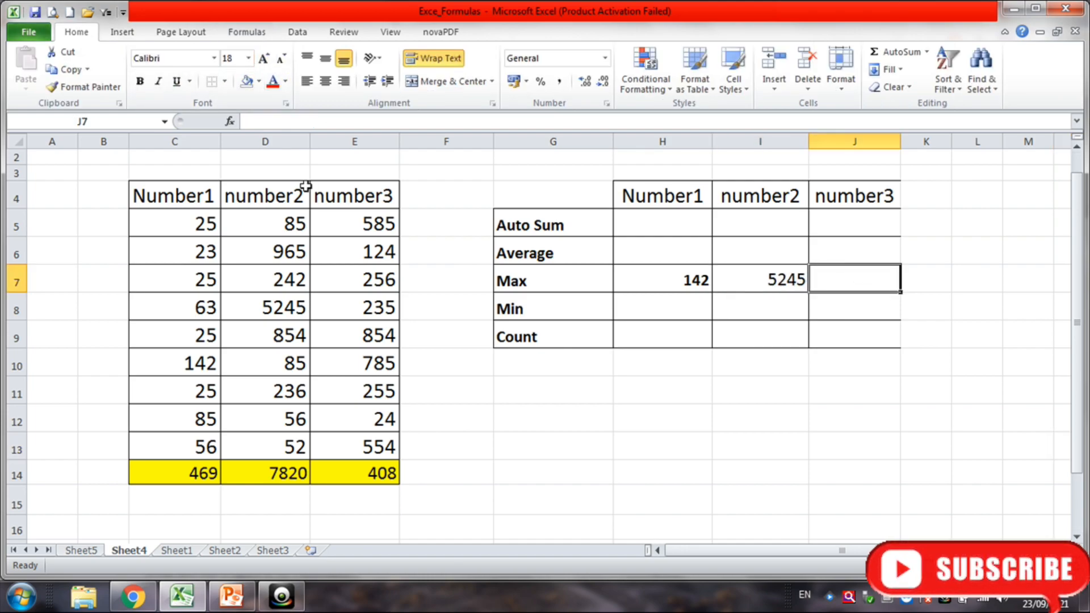
{"action": "left_click", "coordinate": [222, 34]}
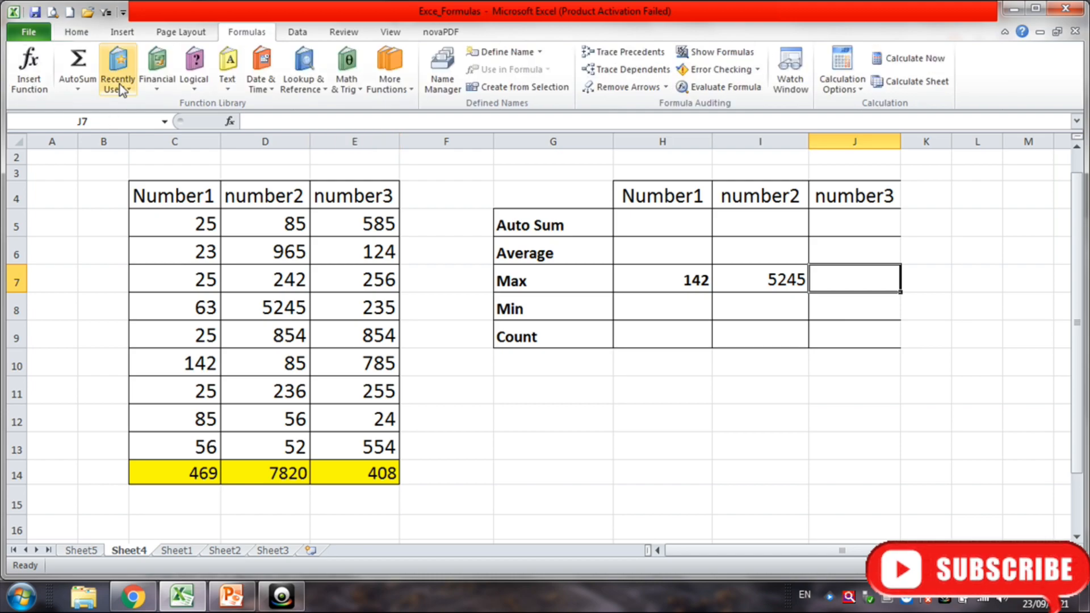
{"action": "left_click", "coordinate": [86, 87]}
{"action": "left_click", "coordinate": [93, 159]}
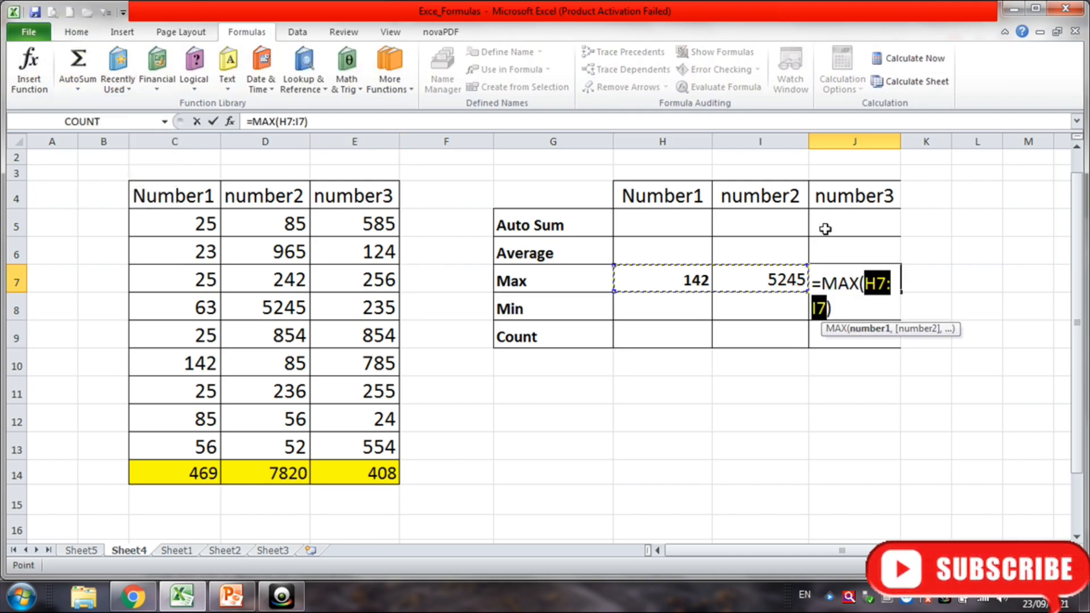
{"action": "left_click_drag", "start_coordinate": [356, 216], "coordinate": [365, 425]}
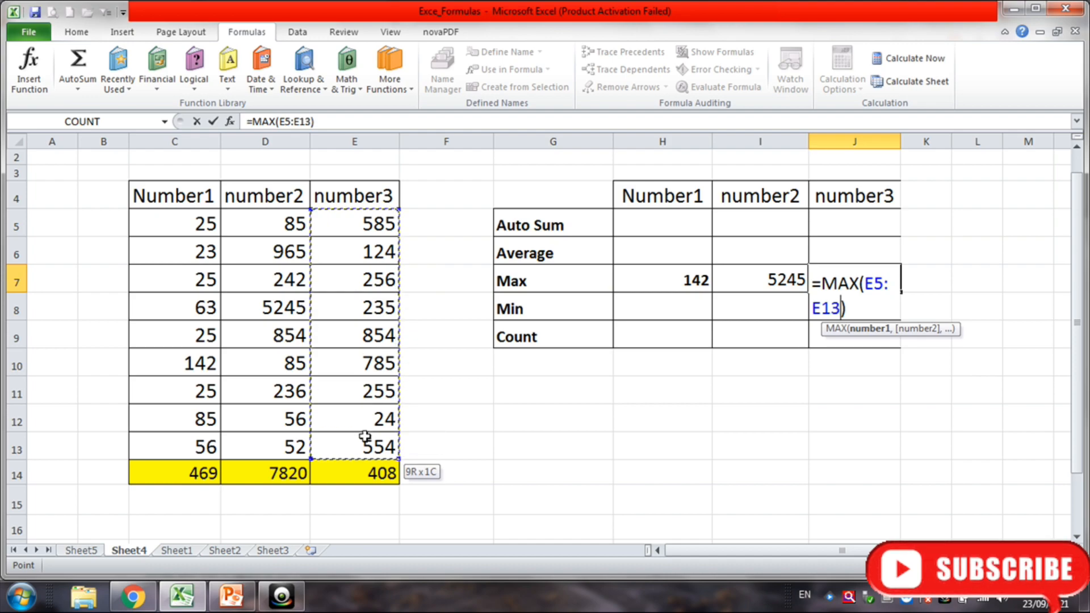
{"action": "key", "text": "Return"}
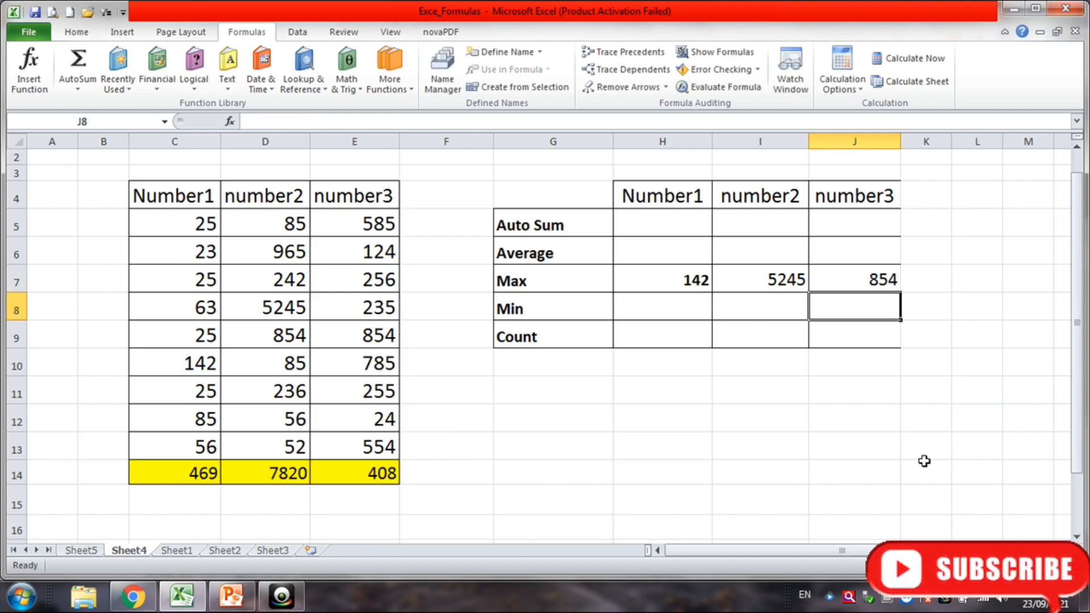
{"action": "left_click", "coordinate": [386, 341]}
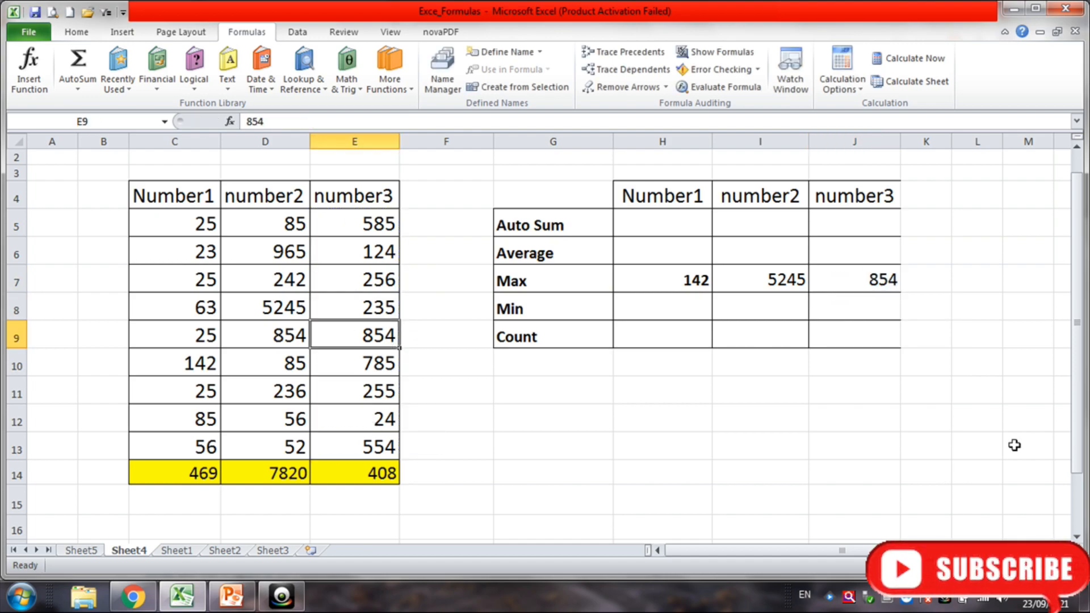
Step: Enter the minimum of the Number1 values C5:C13 in the summary table's Min row, cell H8
{"action": "left_click", "coordinate": [666, 306]}
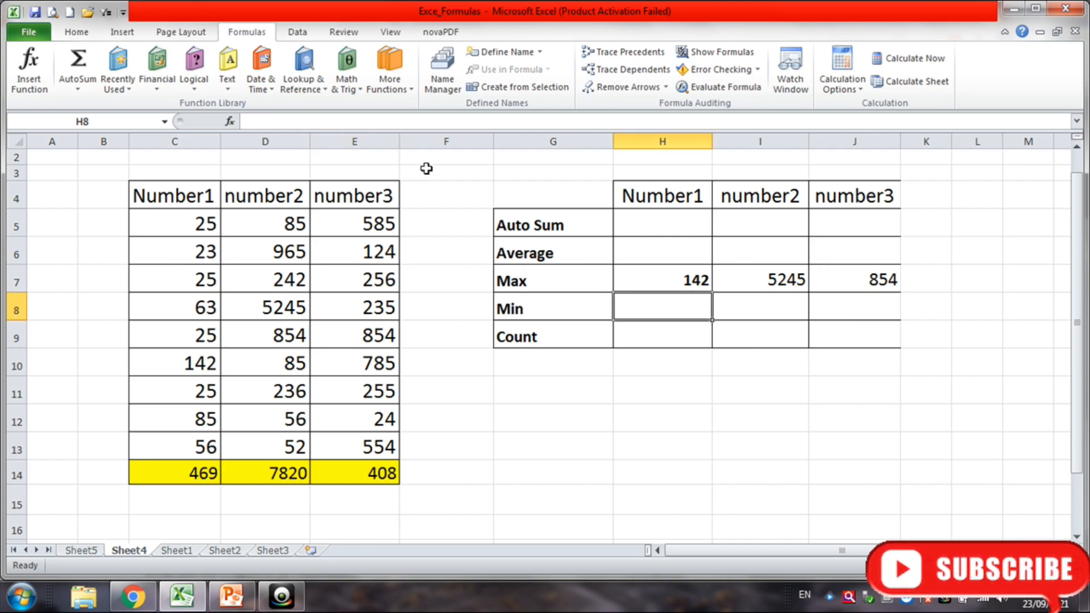
{"action": "left_click", "coordinate": [71, 93]}
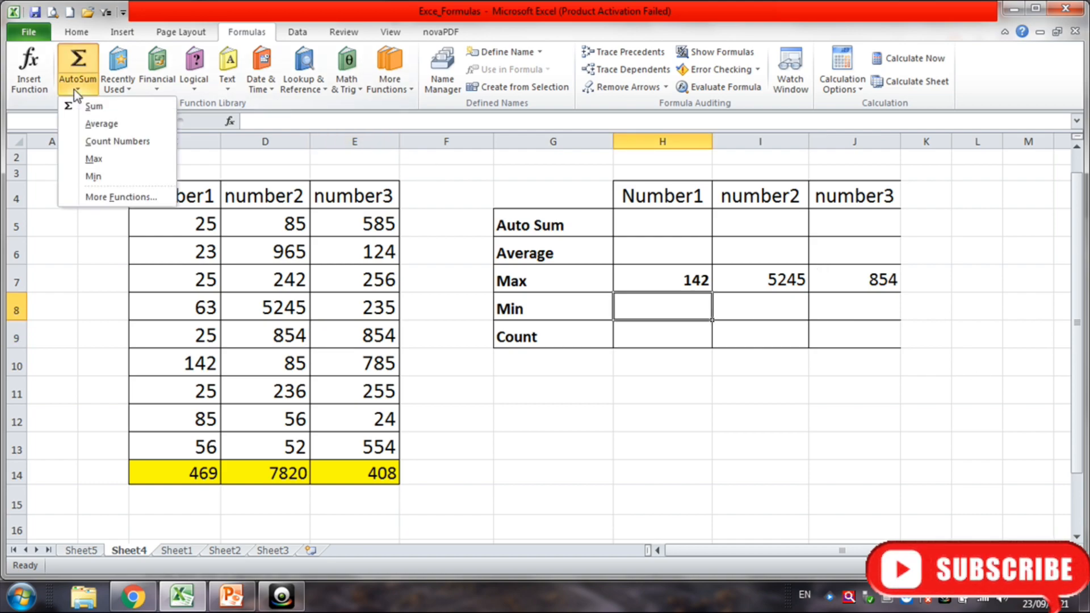
{"action": "left_click", "coordinate": [106, 176]}
{"action": "left_click_drag", "start_coordinate": [196, 226], "coordinate": [187, 436]}
{"action": "key", "text": "Return"}
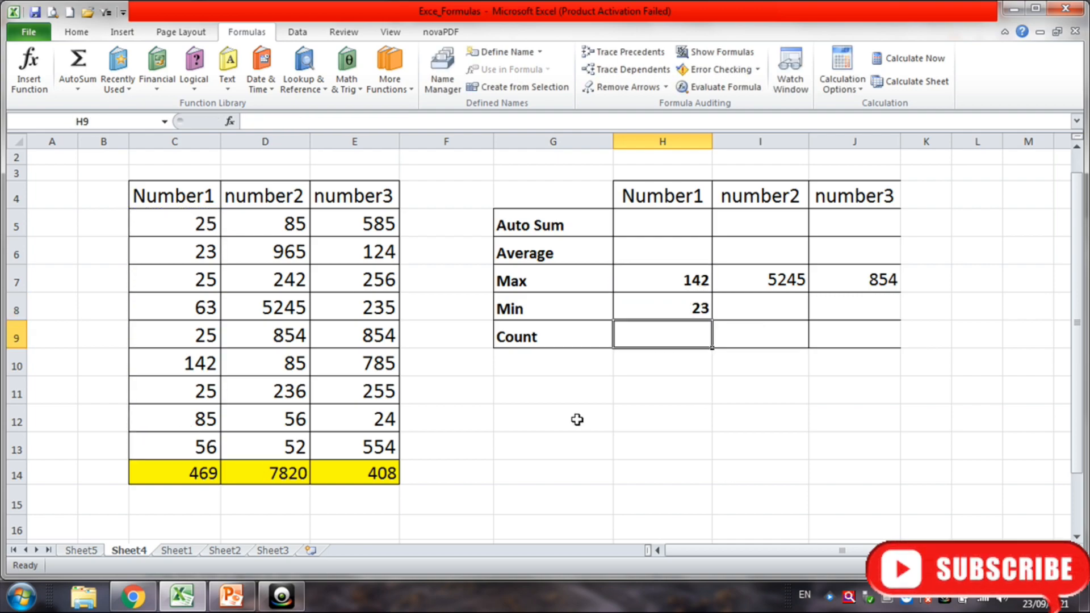
Step: Enter the minimum of the number2 values D5:D13 in the summary table's Min row, cell I8
{"action": "left_click", "coordinate": [754, 312]}
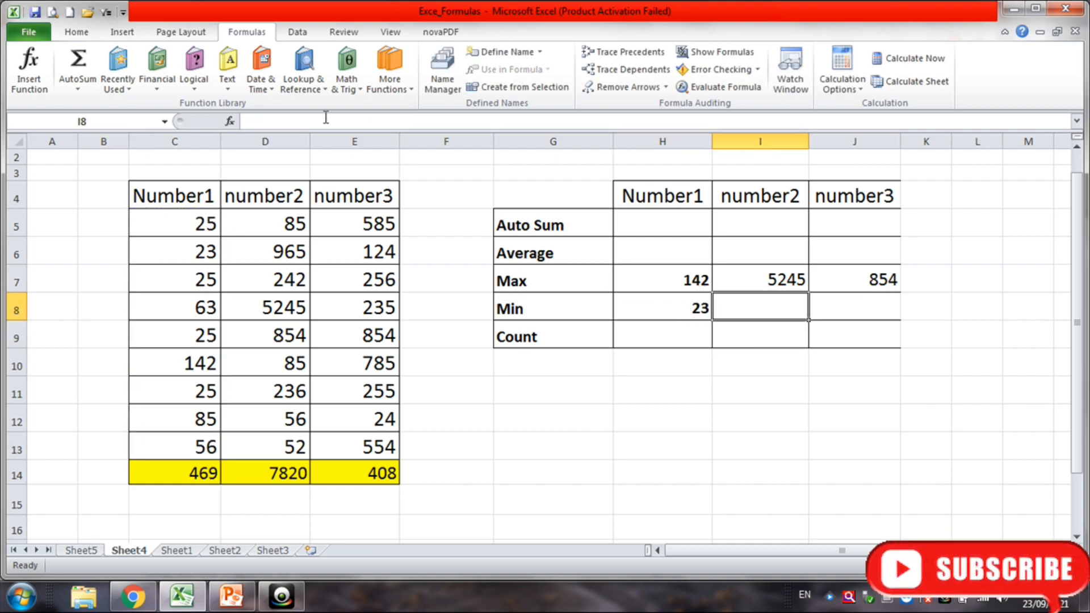
{"action": "left_click", "coordinate": [83, 89]}
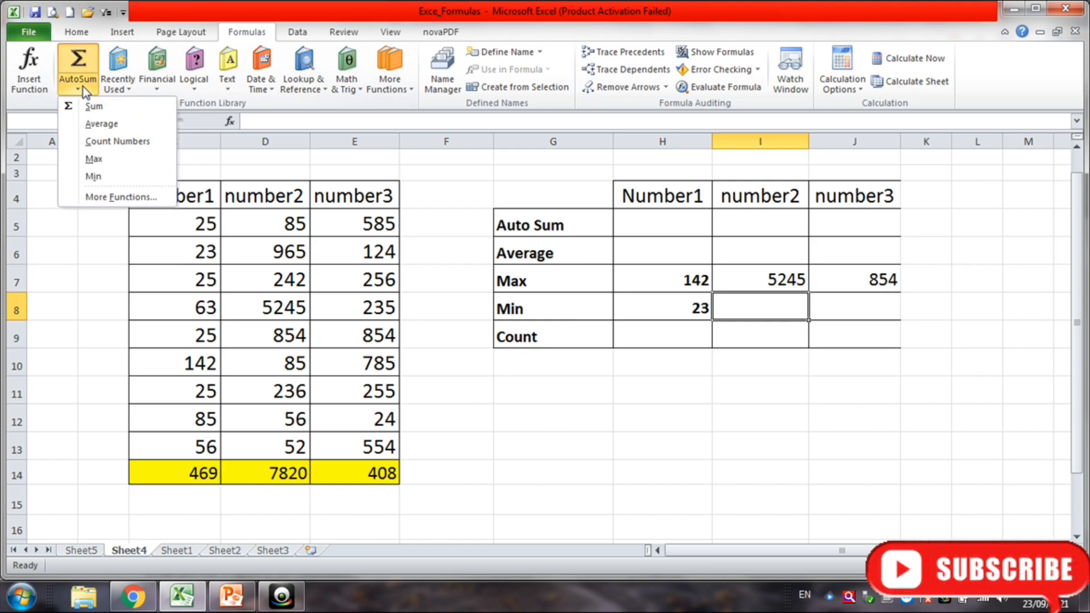
{"action": "left_click", "coordinate": [93, 176]}
{"action": "left_click_drag", "start_coordinate": [266, 227], "coordinate": [287, 448]}
{"action": "key", "text": "Return"}
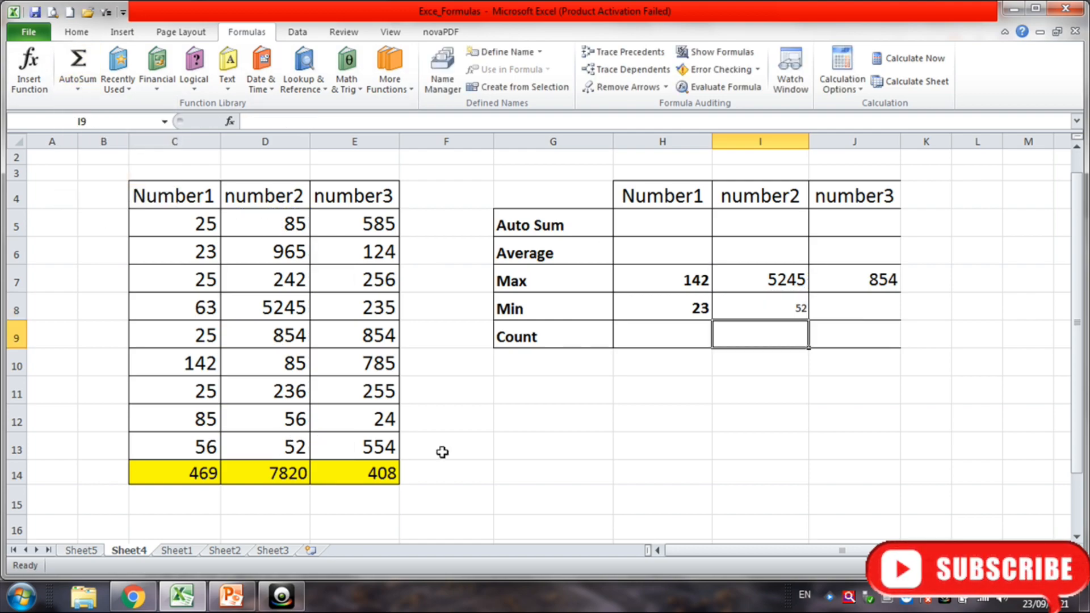
Step: Enter the minimum of the number3 values E5:E13 in the summary table's Min row, cell J8
{"action": "left_click", "coordinate": [853, 299]}
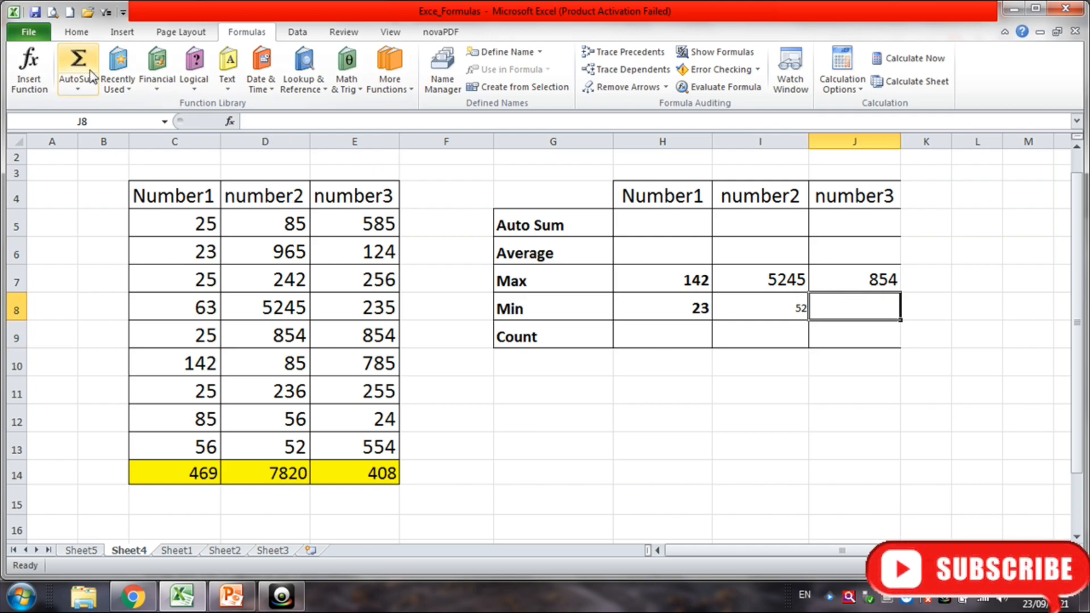
{"action": "left_click", "coordinate": [83, 90]}
{"action": "left_click", "coordinate": [102, 176]}
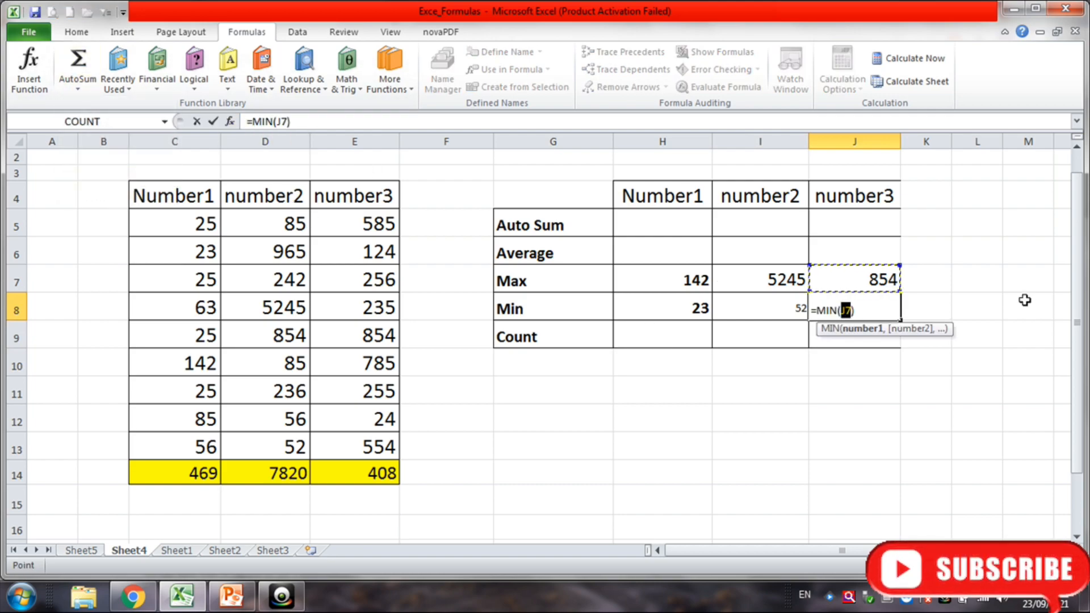
{"action": "left_click_drag", "start_coordinate": [317, 211], "coordinate": [382, 437]}
{"action": "key", "text": "Return"}
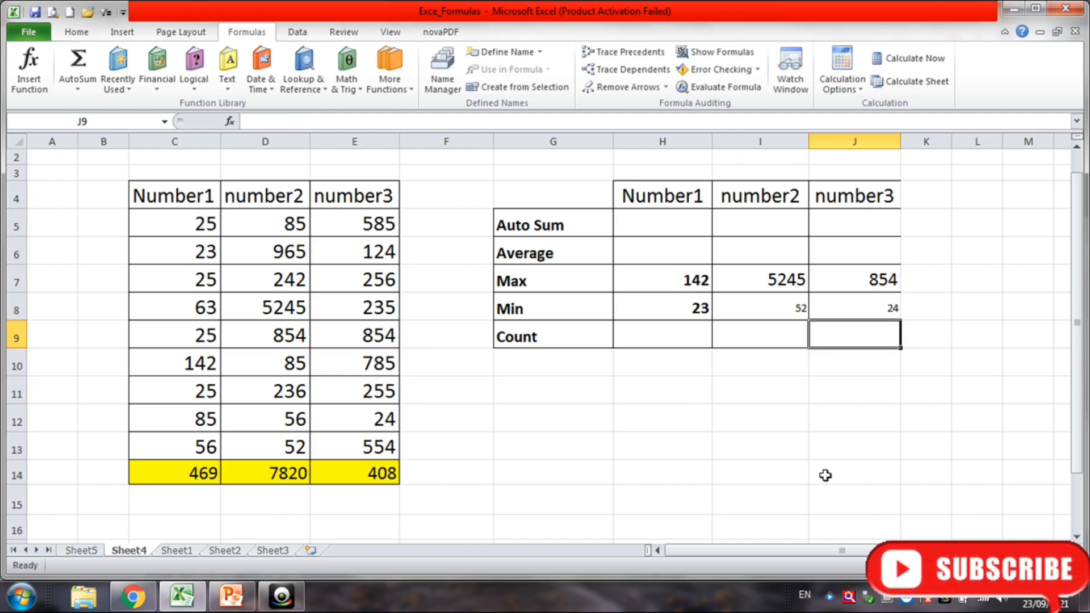
Step: Copy the formatting of the Number1 Min cell H8 onto all the summary table's value cells, H5:J9, with Format Painter
{"action": "left_click", "coordinate": [758, 385]}
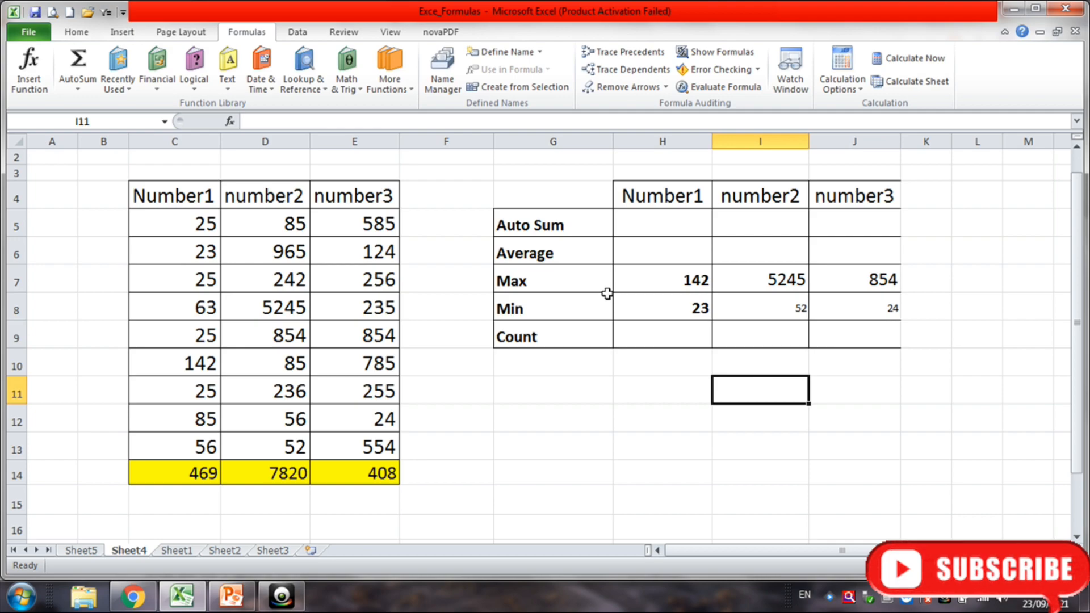
{"action": "left_click_drag", "start_coordinate": [642, 227], "coordinate": [845, 344]}
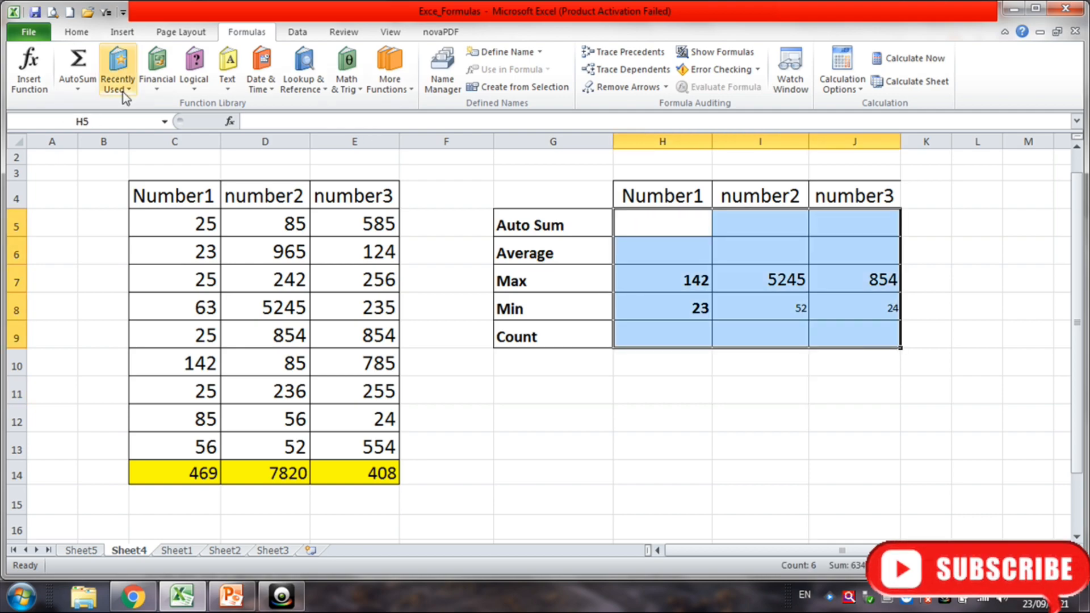
{"action": "left_click", "coordinate": [76, 34]}
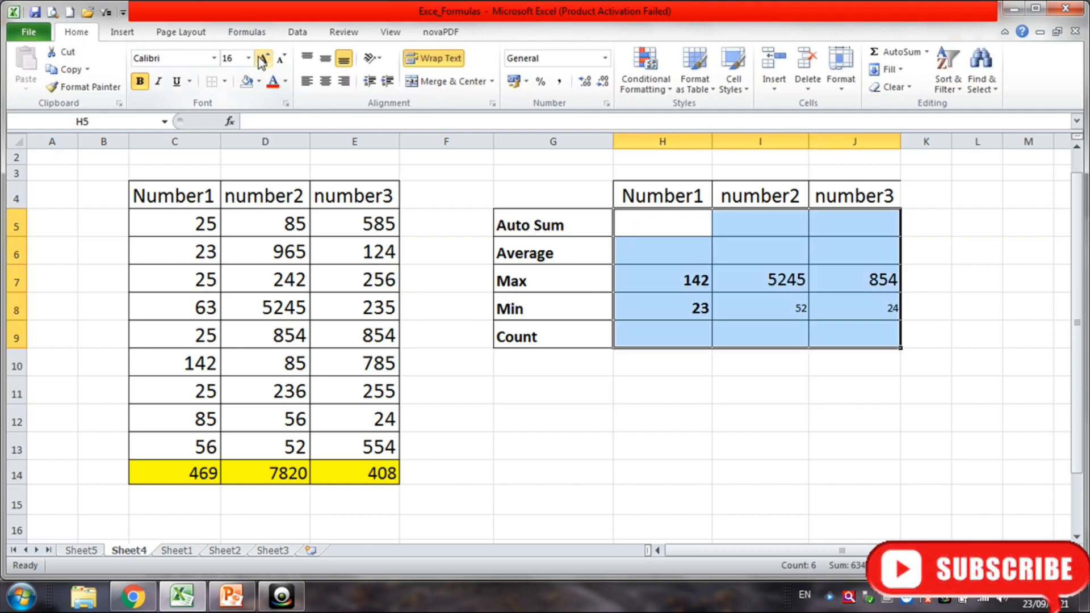
{"action": "left_click", "coordinate": [675, 276]}
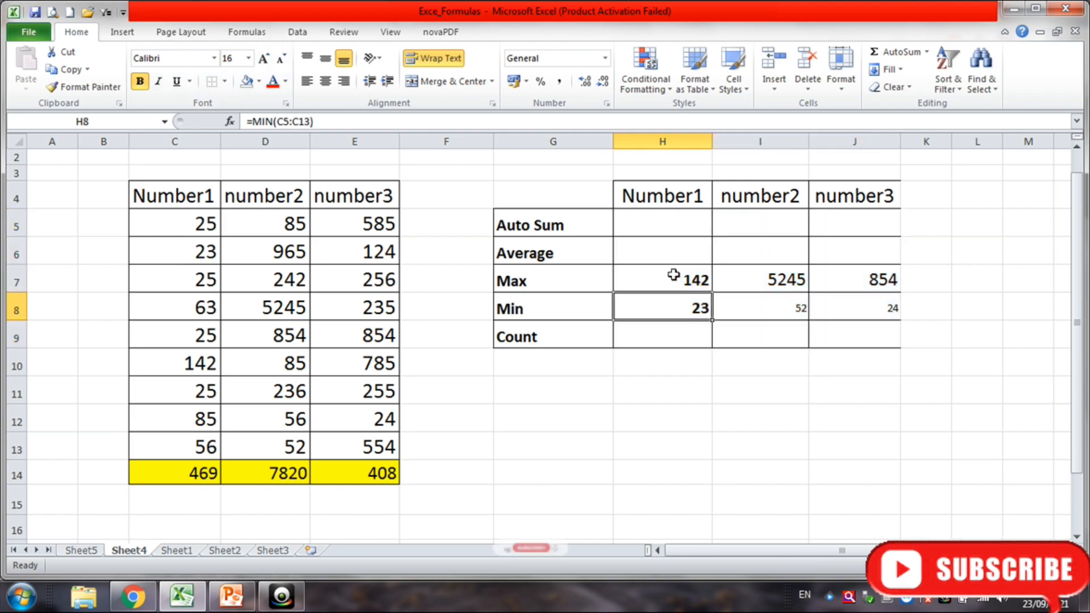
{"action": "left_click", "coordinate": [98, 91]}
{"action": "mouse_move", "coordinate": [650, 226]}
{"action": "left_mouse_down"}
{"action": "mouse_move", "coordinate": [870, 323]}
{"action": "mouse_move", "coordinate": [844, 340]}
{"action": "left_mouse_up"}
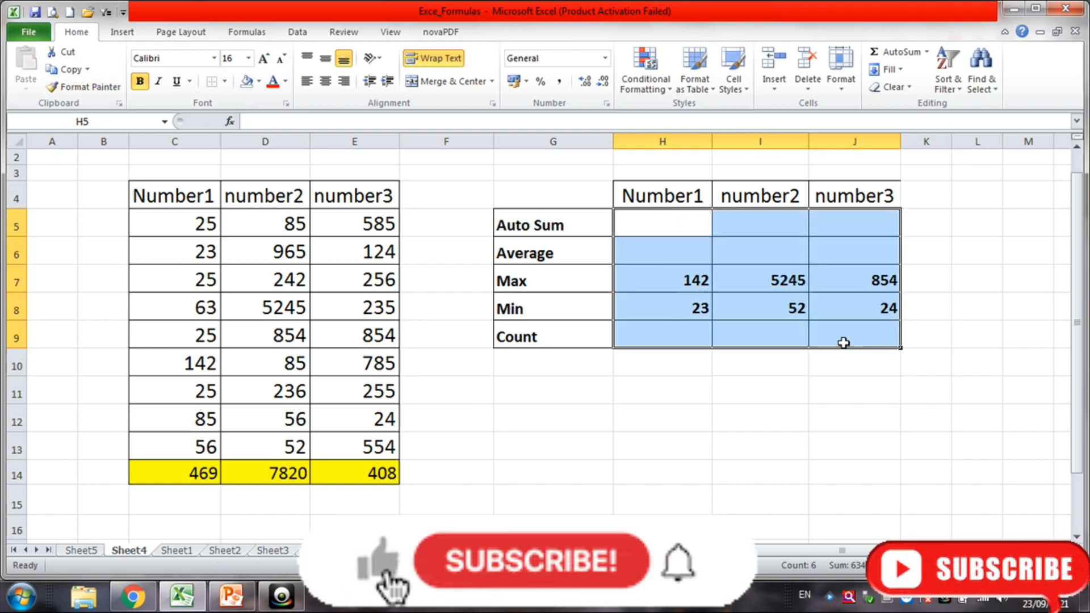
{"action": "left_click", "coordinate": [747, 389]}
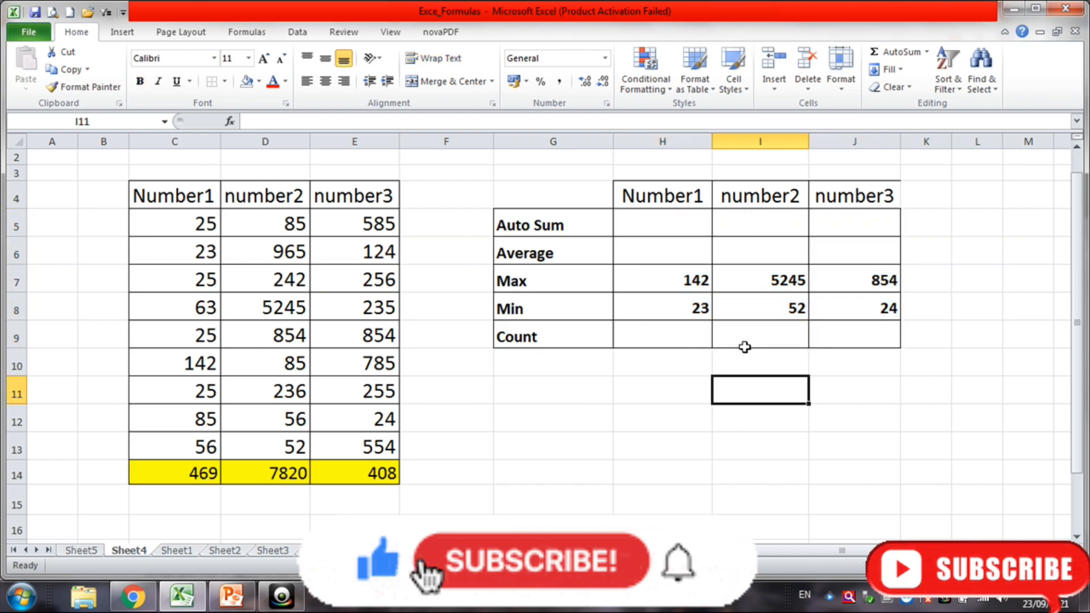
Step: Enter the count of the Number1 values C5:C13 in the summary table's Count row, cell H9, using Count Numbers
{"action": "left_click", "coordinate": [681, 336]}
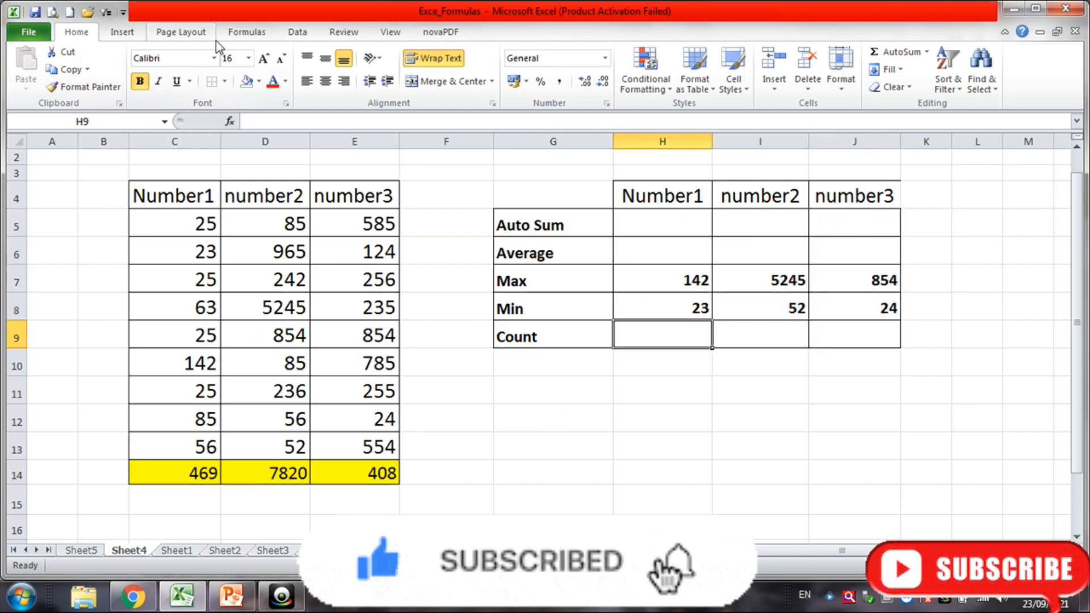
{"action": "left_click", "coordinate": [250, 34]}
{"action": "left_click", "coordinate": [78, 85]}
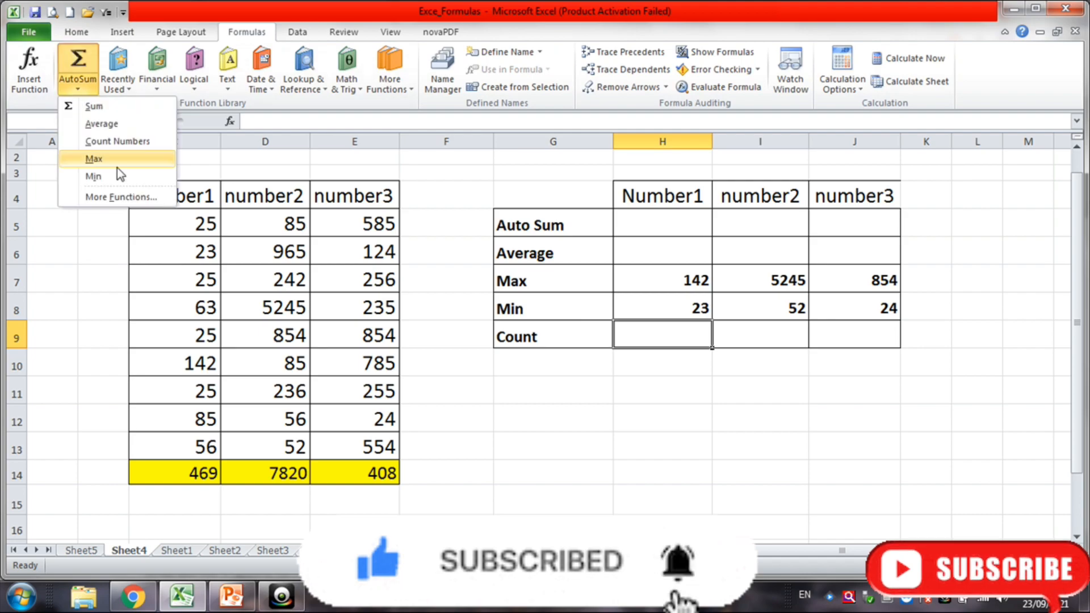
{"action": "left_click", "coordinate": [119, 141]}
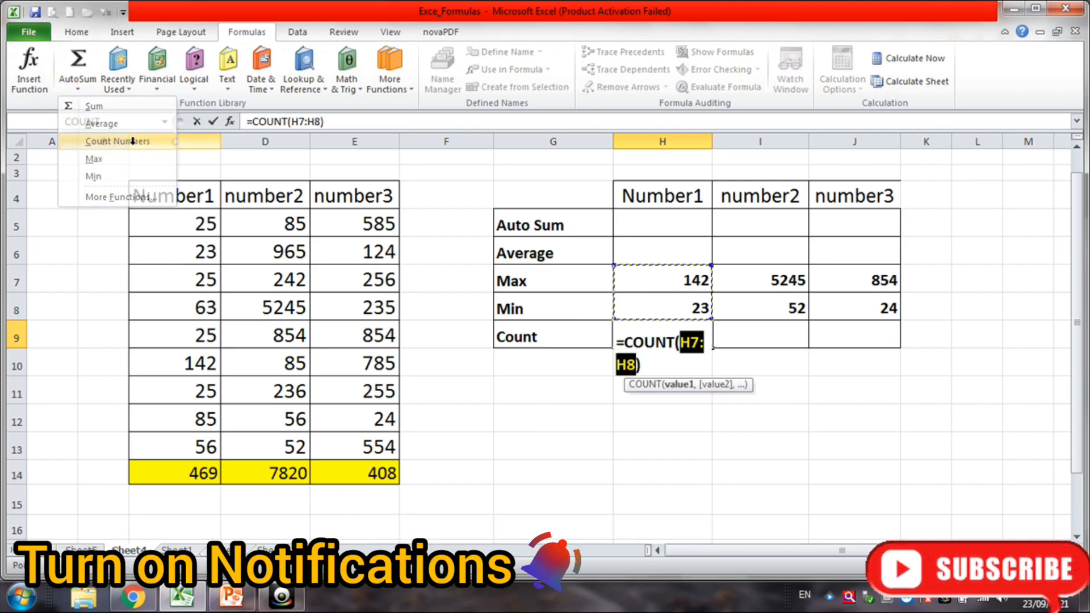
{"action": "left_click_drag", "start_coordinate": [167, 225], "coordinate": [185, 443]}
{"action": "key", "text": "Return"}
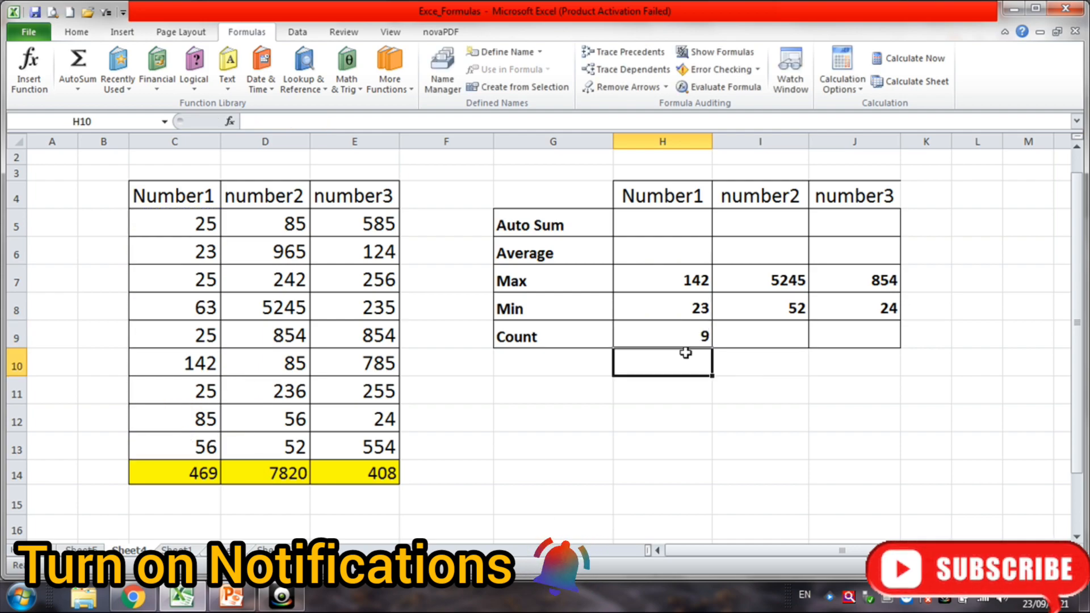
{"action": "left_click", "coordinate": [788, 345]}
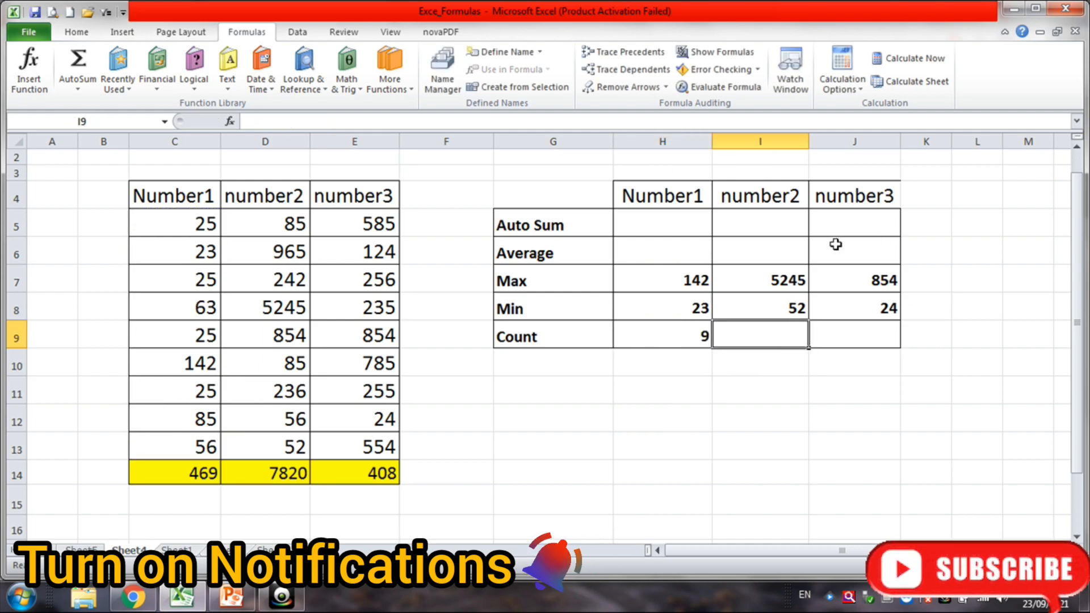
{"action": "left_click", "coordinate": [653, 345]}
{"action": "left_click", "coordinate": [718, 330]}
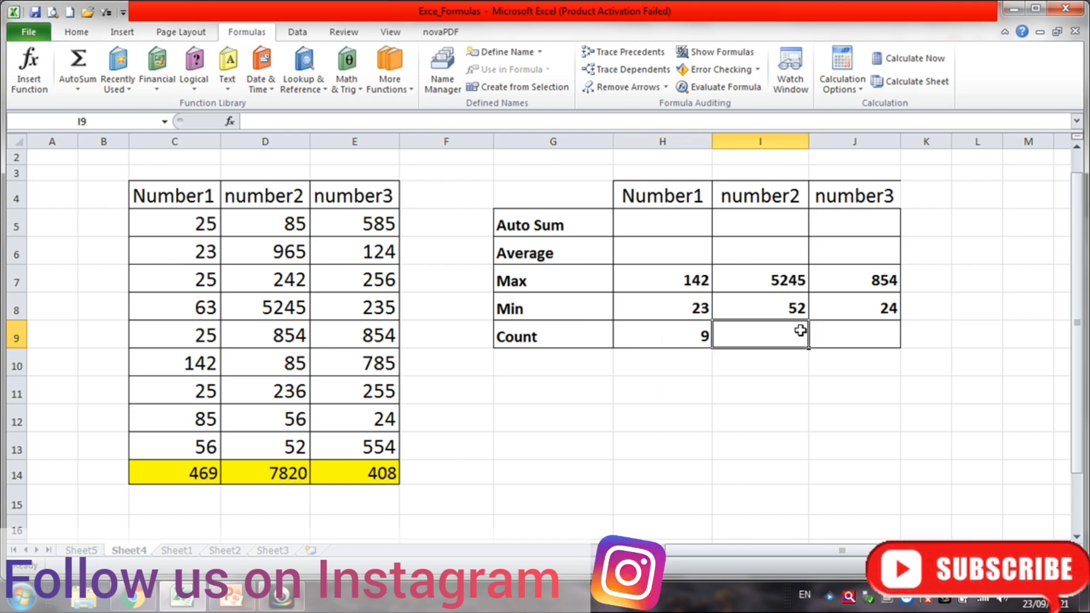
{"action": "left_click", "coordinate": [857, 328]}
{"action": "left_click", "coordinate": [663, 332]}
{"action": "left_click_drag", "start_coordinate": [280, 254], "coordinate": [301, 397]}
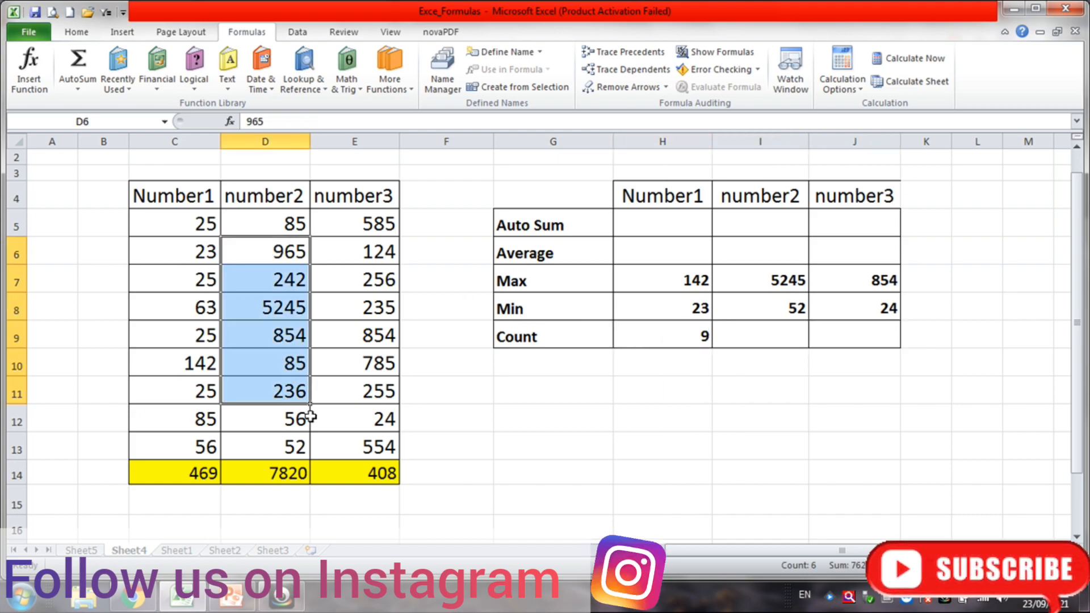
{"action": "left_click_drag", "start_coordinate": [370, 233], "coordinate": [389, 472]}
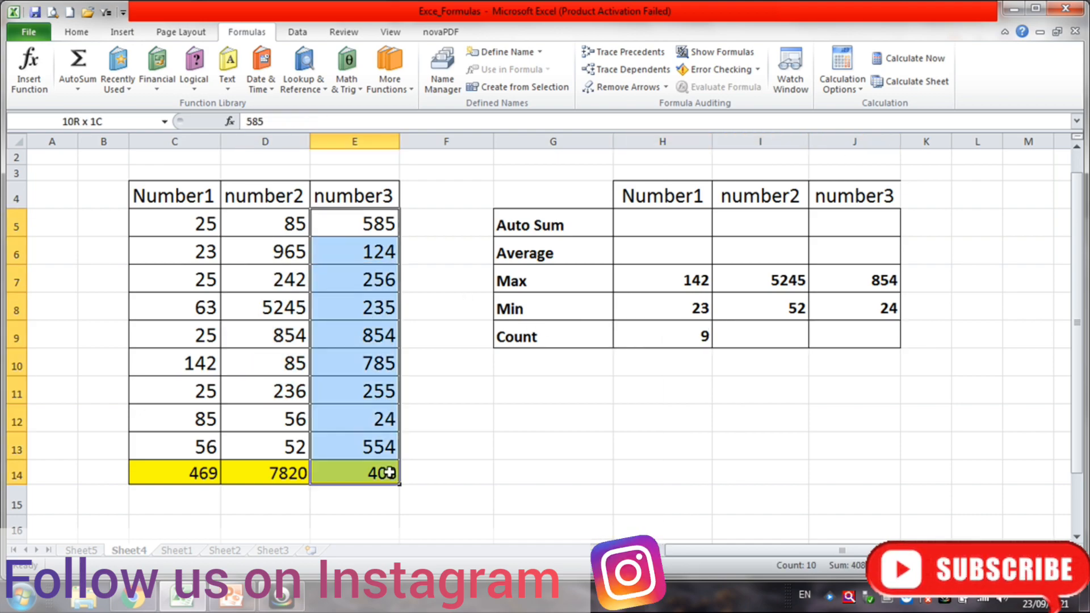
{"action": "left_click", "coordinate": [812, 413]}
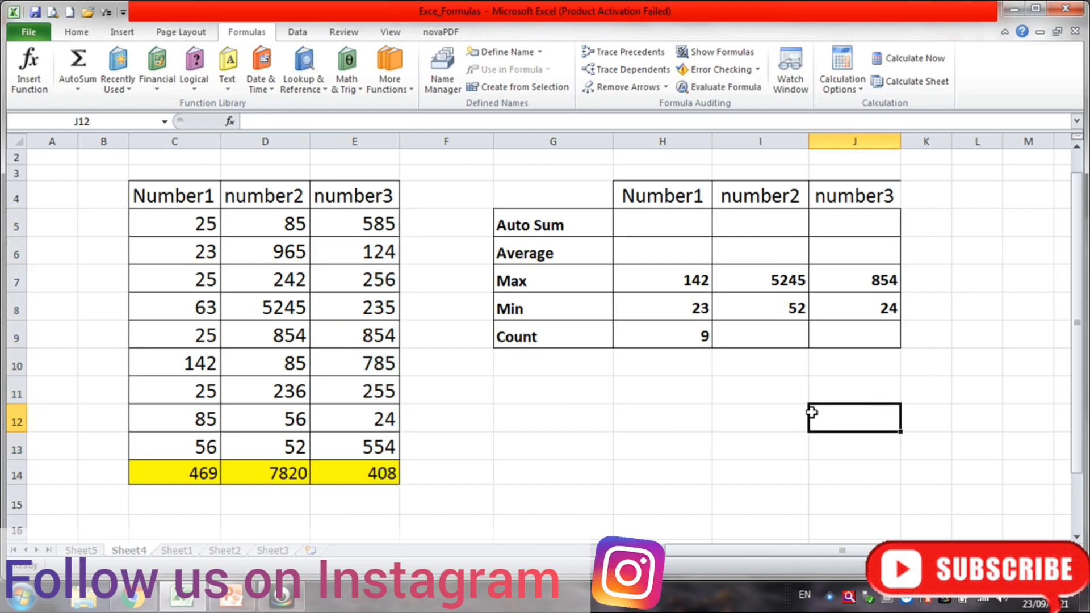
Step: Enter the average of the Number1 values C5:C13 in the summary table's Average row, cell H6
{"action": "left_click", "coordinate": [629, 253]}
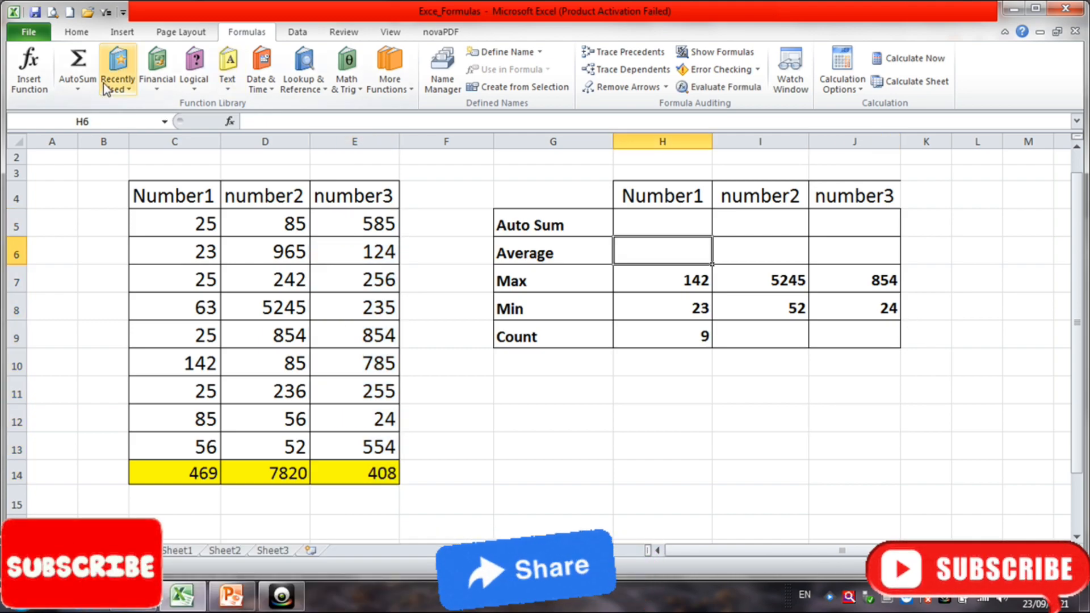
{"action": "left_click", "coordinate": [78, 88]}
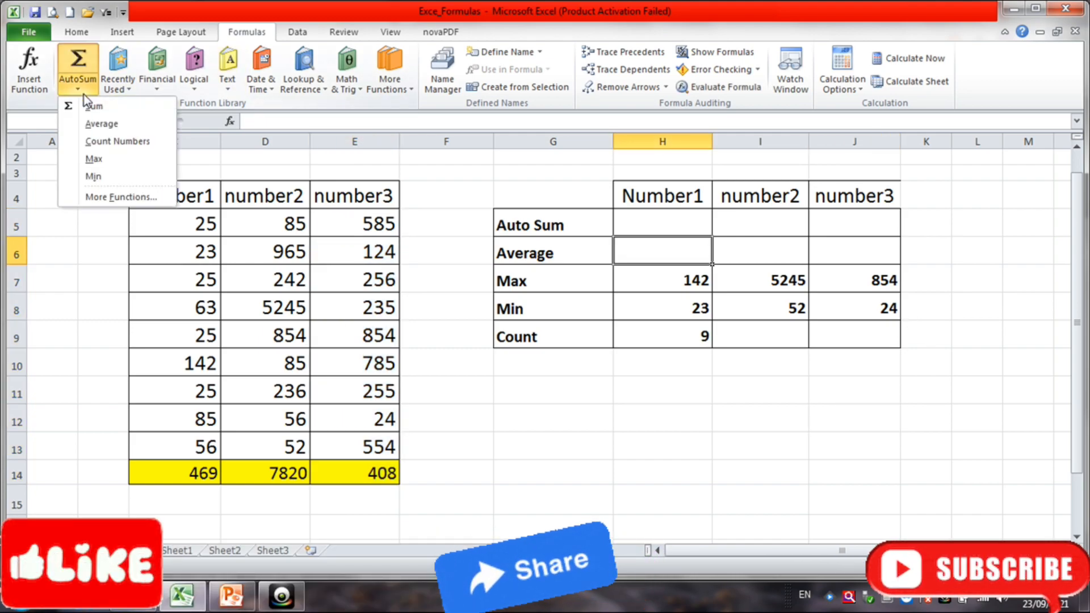
{"action": "left_click", "coordinate": [105, 125]}
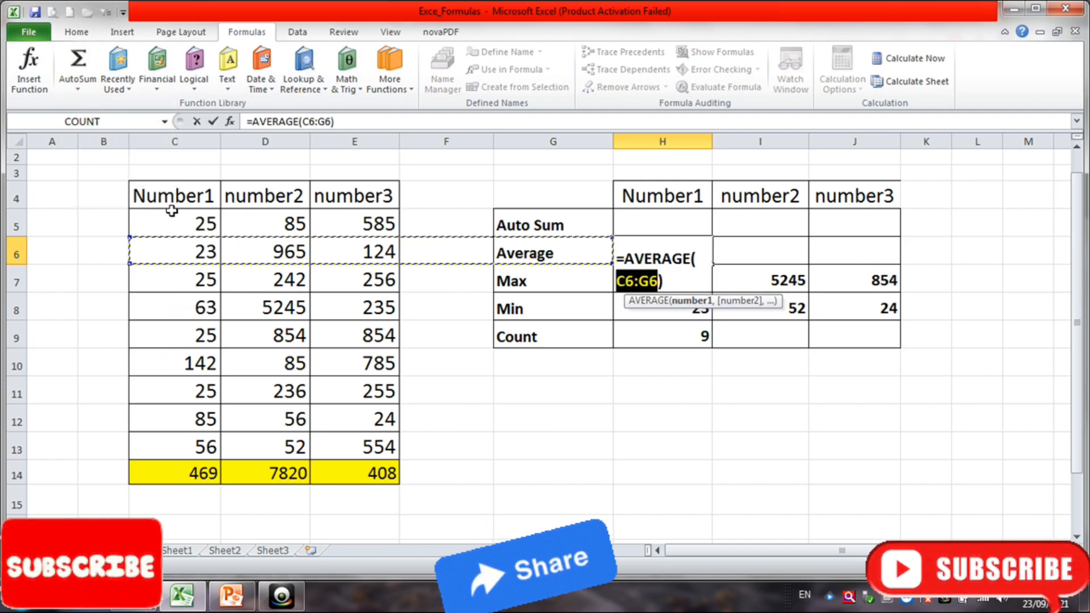
{"action": "left_click_drag", "start_coordinate": [171, 253], "coordinate": [209, 437]}
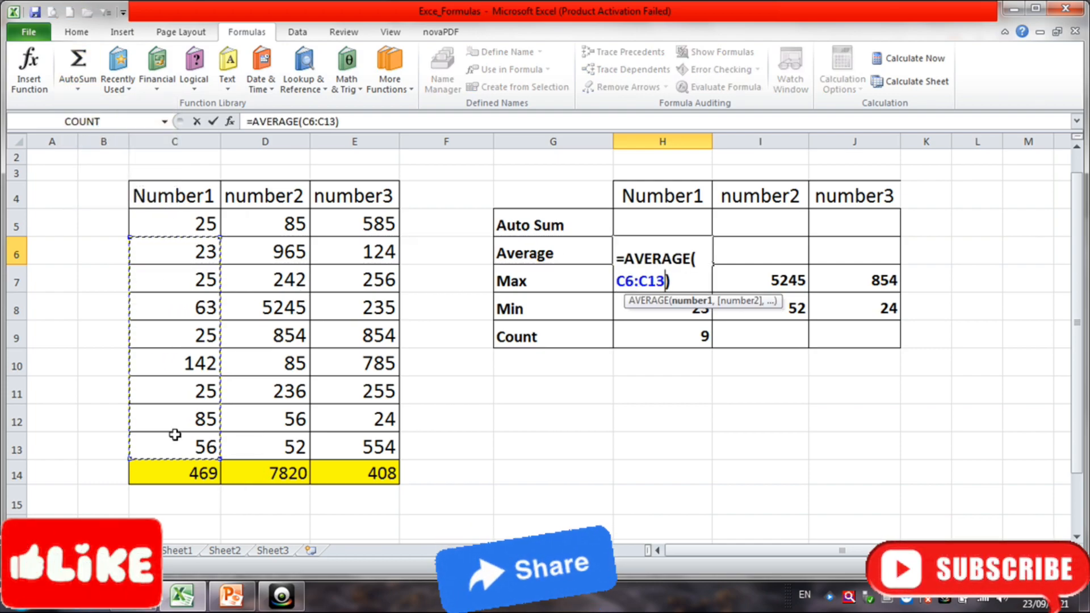
{"action": "left_click_drag", "start_coordinate": [161, 223], "coordinate": [187, 312]}
{"action": "left_click_drag", "start_coordinate": [191, 355], "coordinate": [205, 447]}
{"action": "key", "text": "Return"}
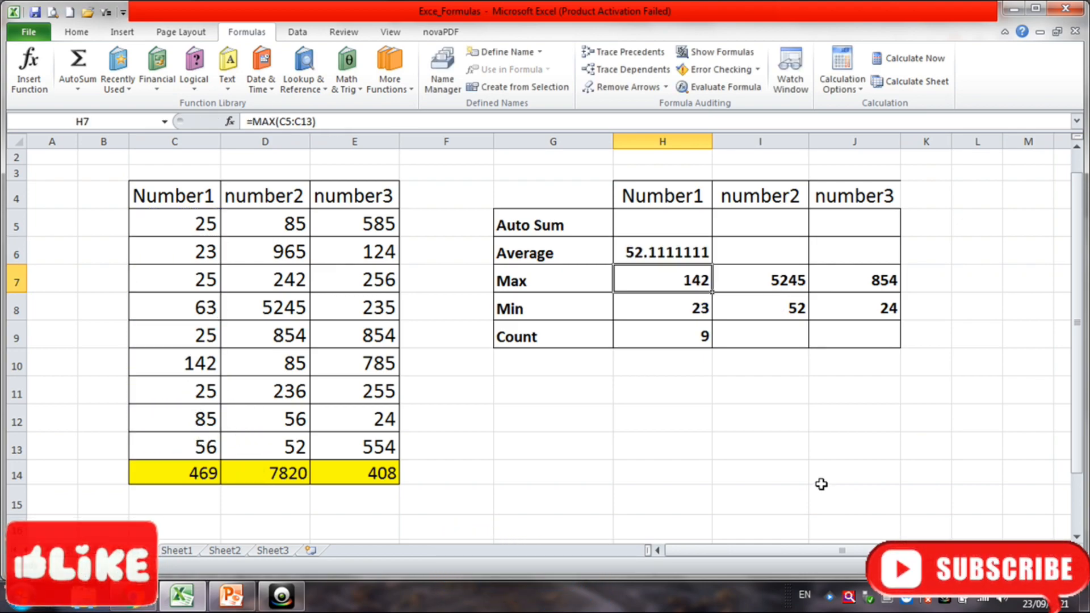
{"action": "left_click", "coordinate": [755, 251]}
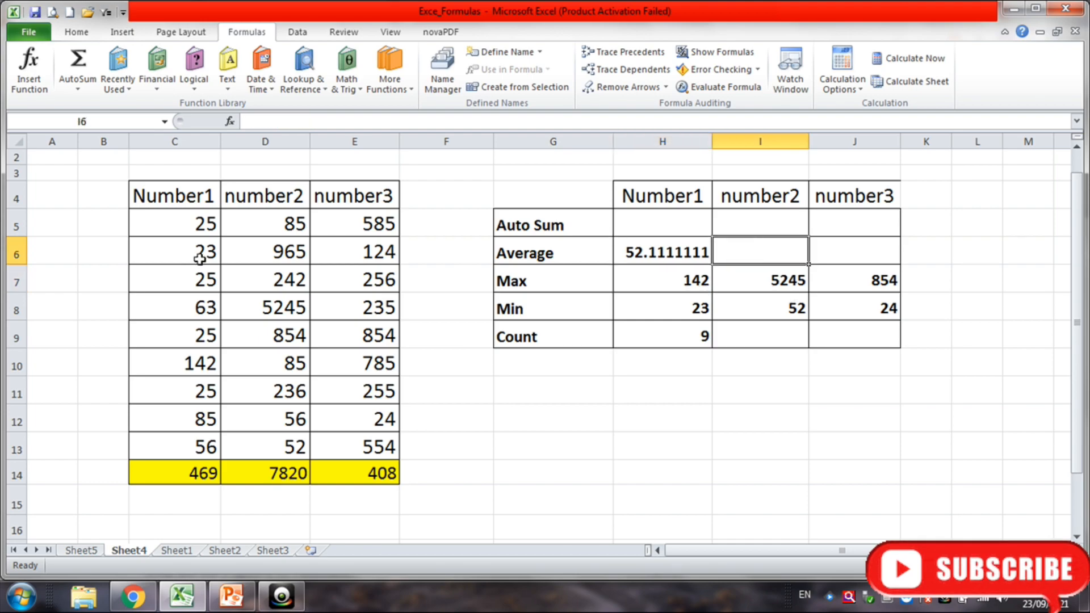
{"action": "left_click", "coordinate": [837, 250]}
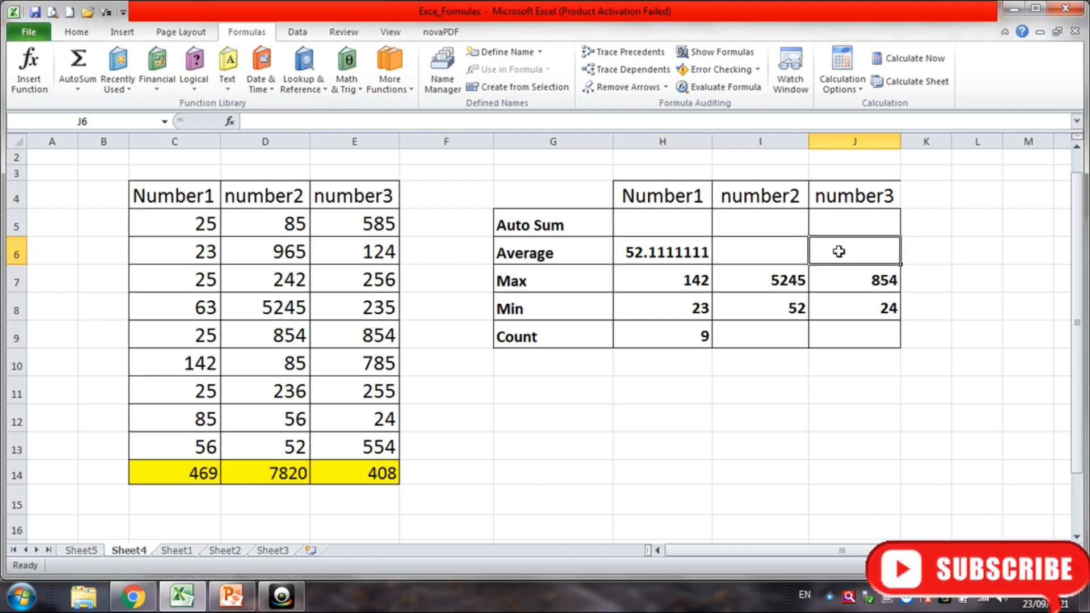
{"action": "left_click", "coordinate": [674, 253]}
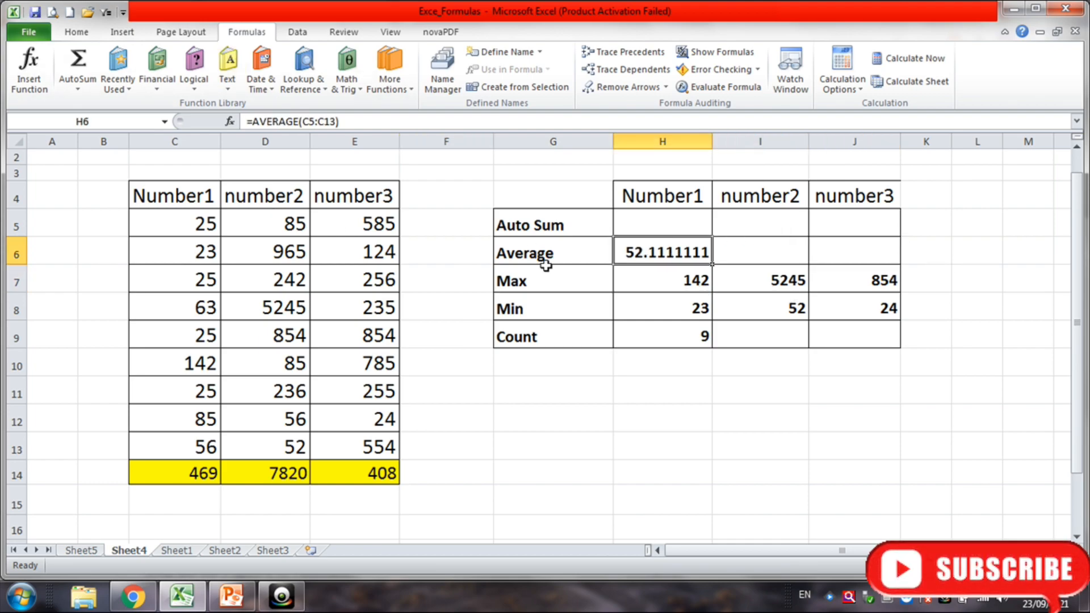
{"action": "left_click", "coordinate": [803, 257]}
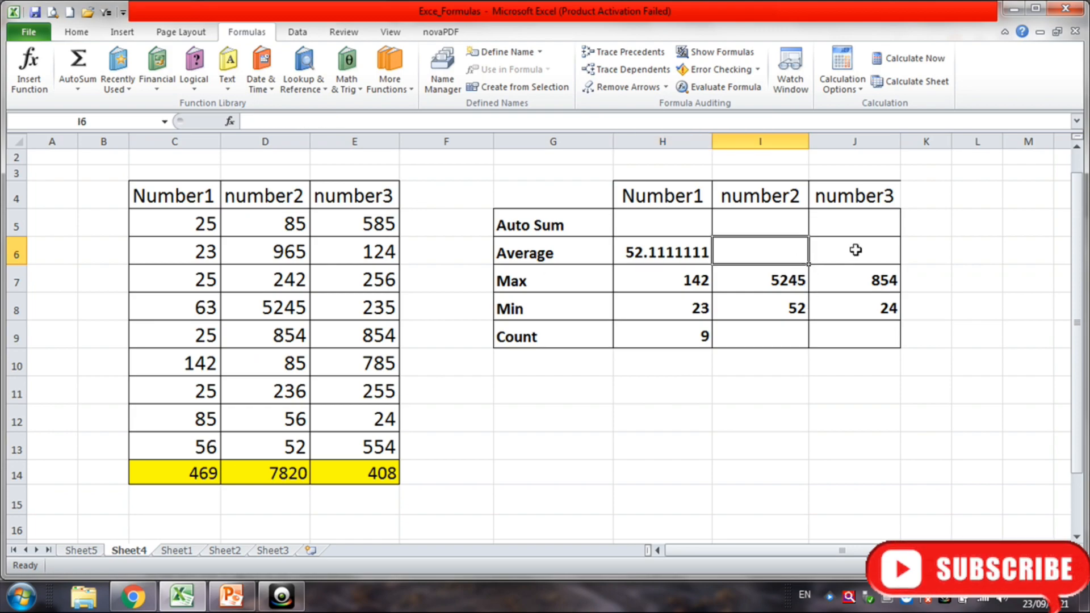
{"action": "left_click", "coordinate": [856, 250]}
{"action": "left_click", "coordinate": [650, 256]}
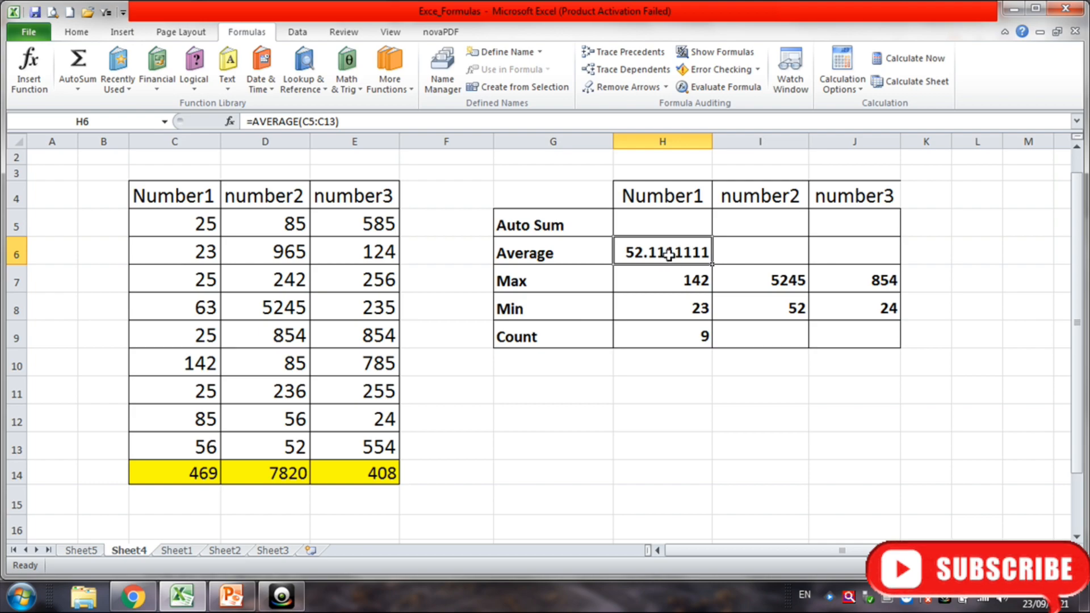
{"action": "left_click", "coordinate": [822, 248]}
{"action": "left_click", "coordinate": [646, 255]}
{"action": "left_click", "coordinate": [760, 253]}
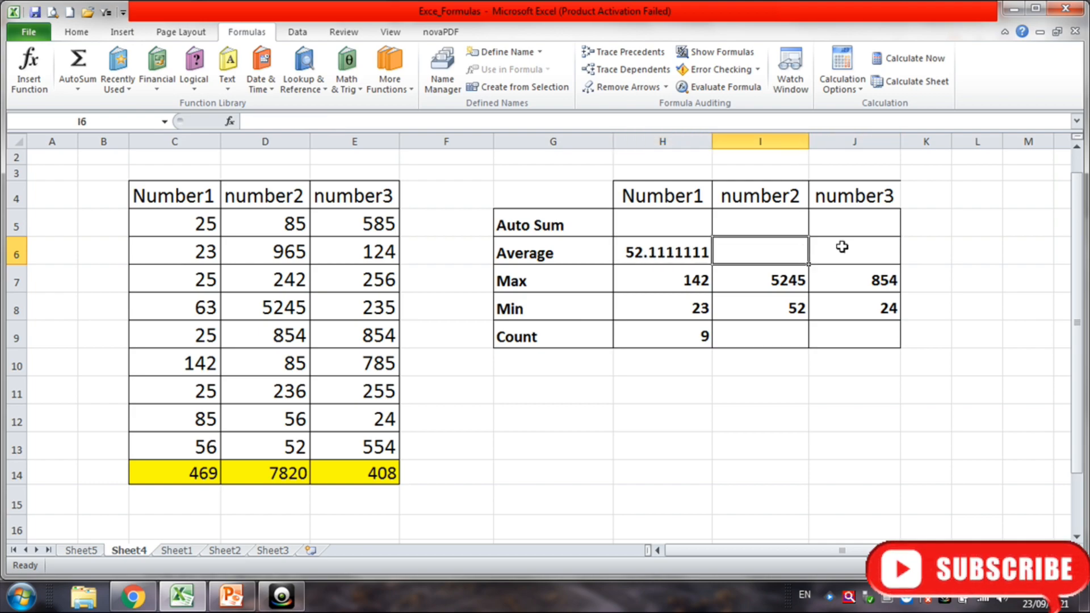
Step: Fill the Number1 average formula from H6 across the Average row to the number2 and number3 cells, I6:J6
{"action": "left_click", "coordinate": [839, 250]}
{"action": "left_click", "coordinate": [638, 251]}
{"action": "left_click_drag", "start_coordinate": [224, 219], "coordinate": [267, 392]}
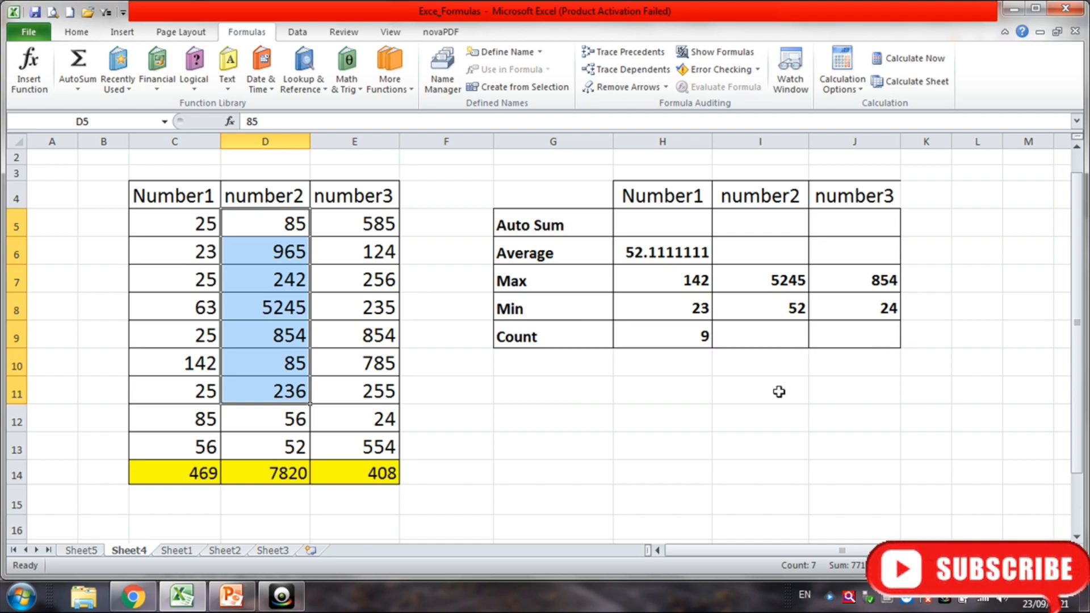
{"action": "left_click", "coordinate": [777, 413]}
{"action": "left_click", "coordinate": [671, 259]}
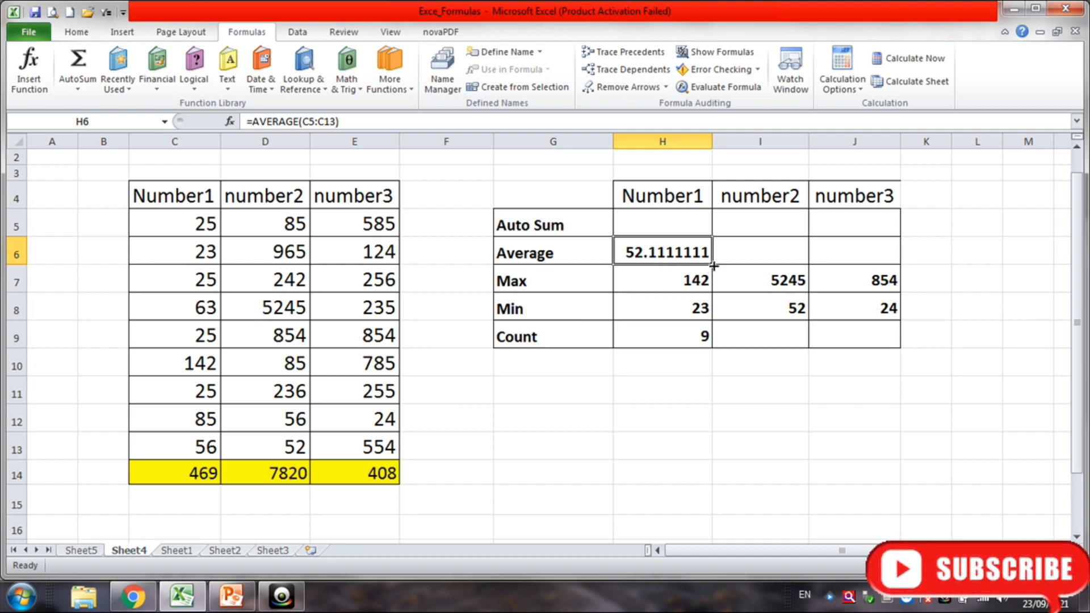
{"action": "left_click_drag", "start_coordinate": [714, 266], "coordinate": [879, 253]}
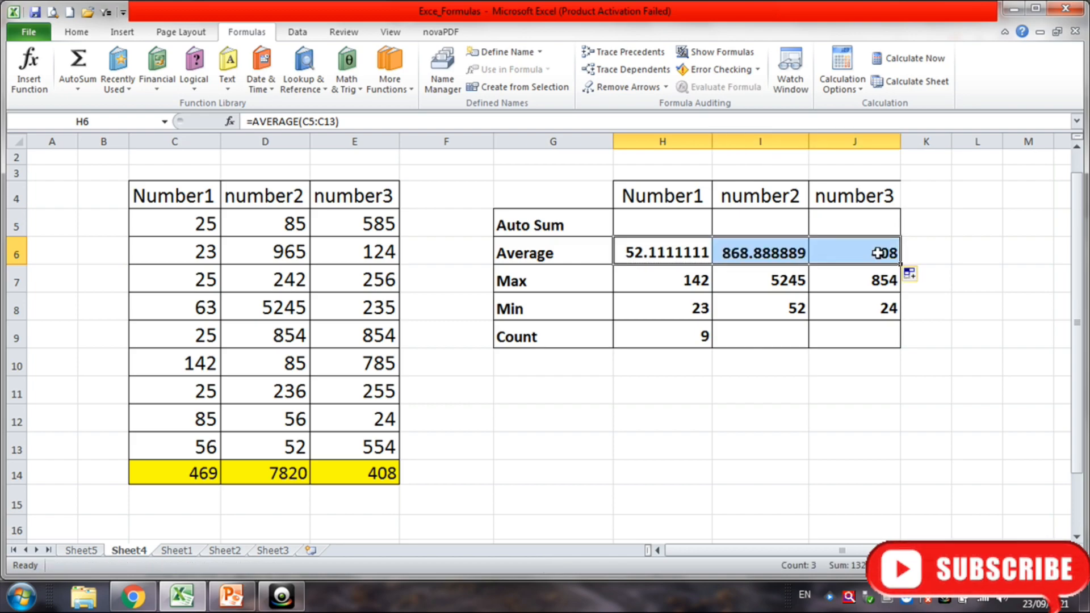
Step: Examine the Average row formulas in H6, I6 and J6 to compare which column range each one references
{"action": "left_click", "coordinate": [375, 295]}
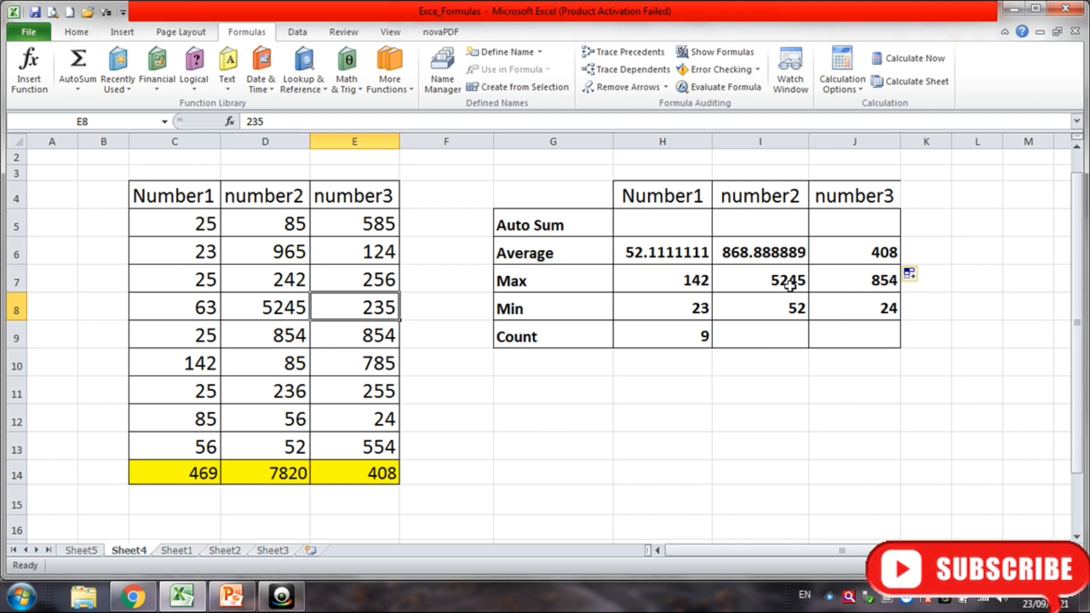
{"action": "left_click", "coordinate": [637, 254]}
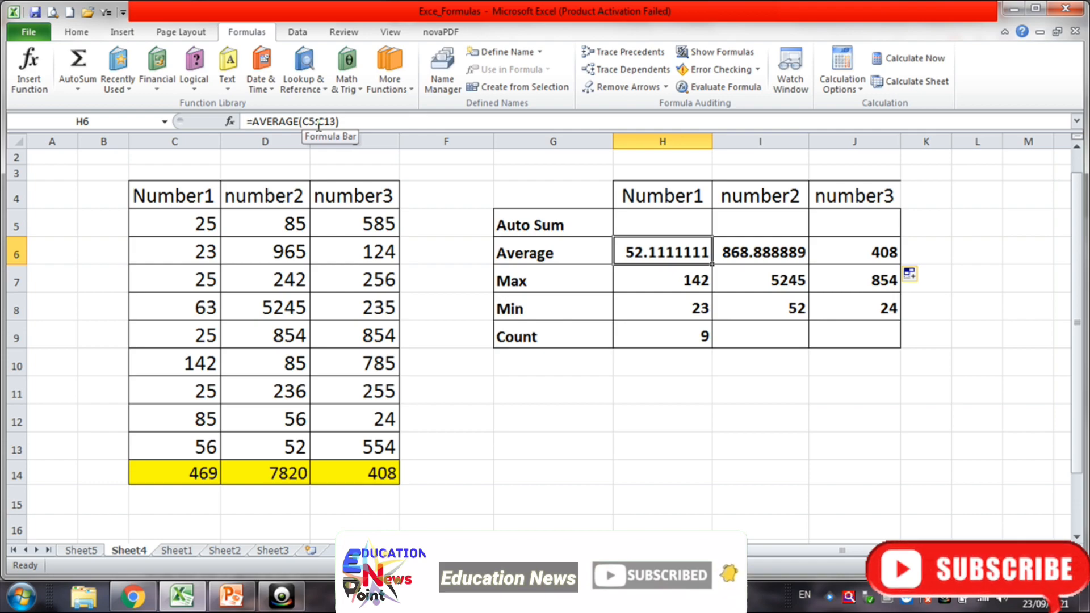
{"action": "left_click", "coordinate": [774, 254]}
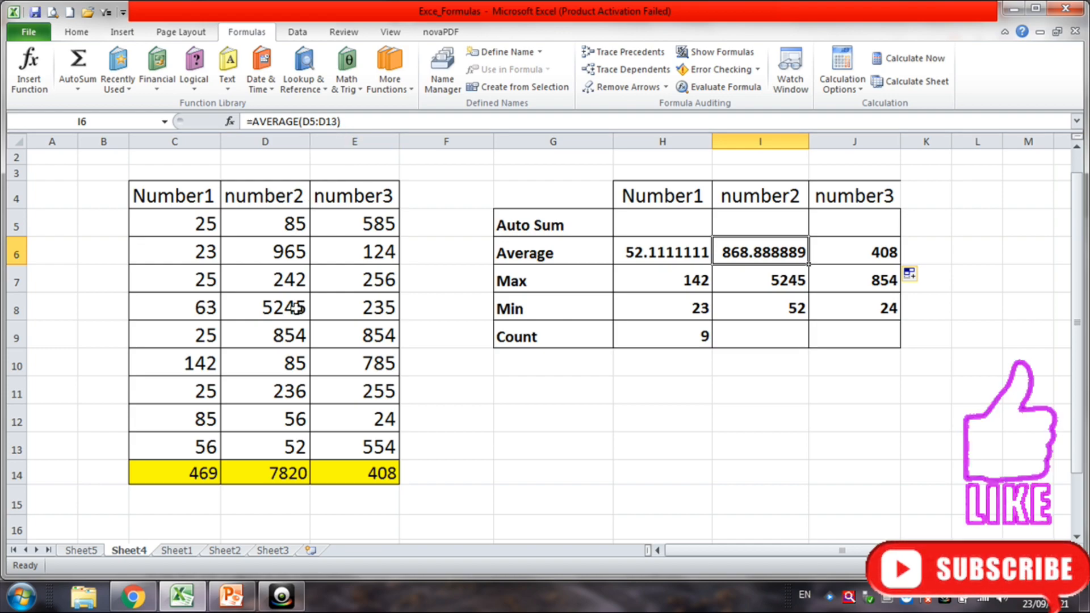
{"action": "left_click", "coordinate": [840, 259]}
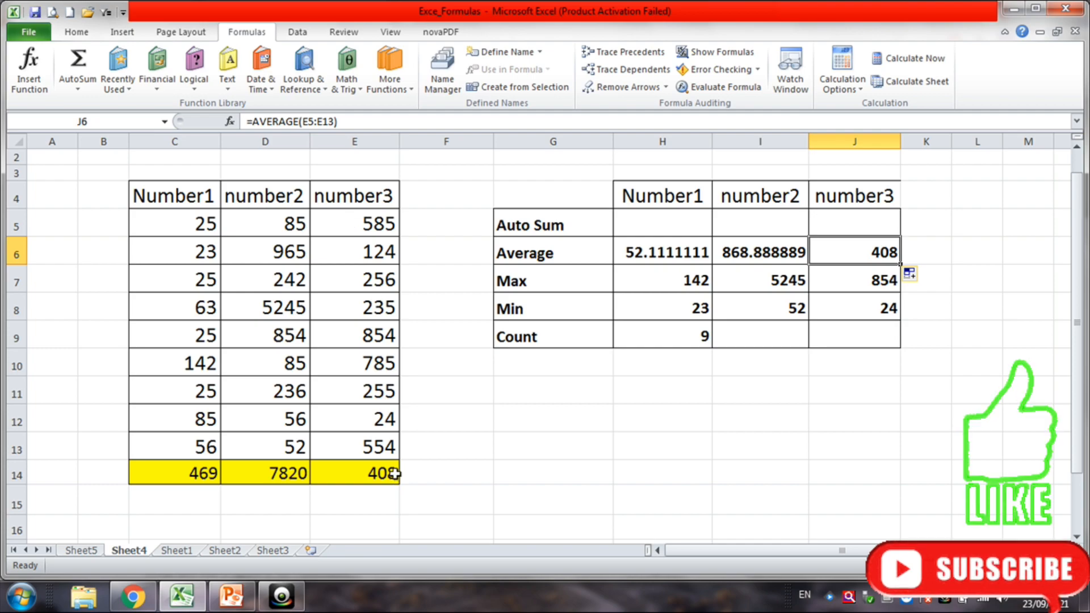
{"action": "left_click", "coordinate": [869, 364]}
{"action": "left_click", "coordinate": [835, 250]}
{"action": "left_click", "coordinate": [706, 257]}
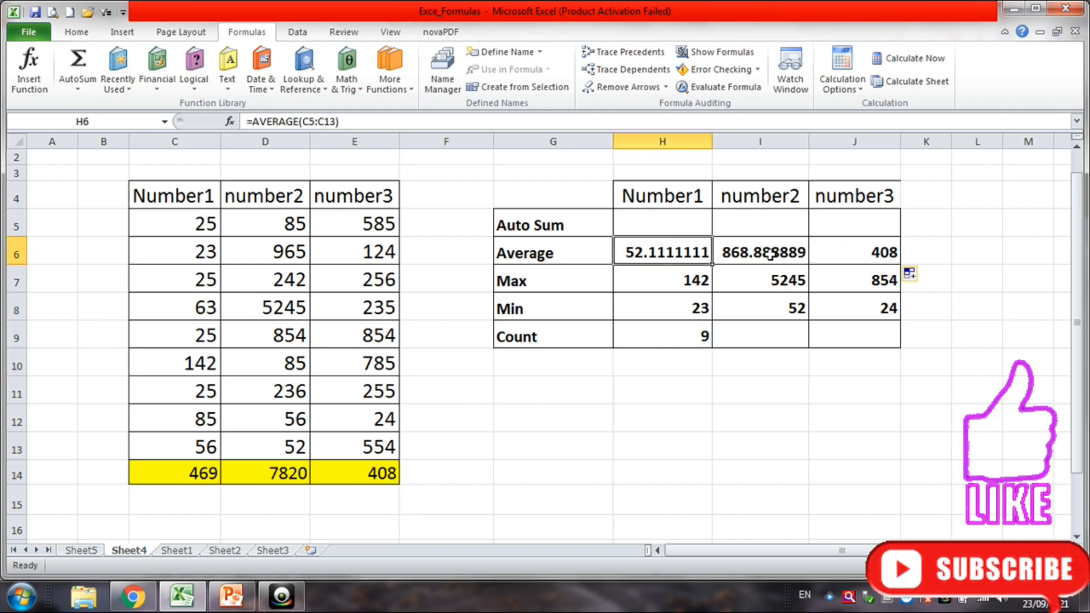
{"action": "left_click", "coordinate": [801, 256]}
{"action": "left_click", "coordinate": [813, 258]}
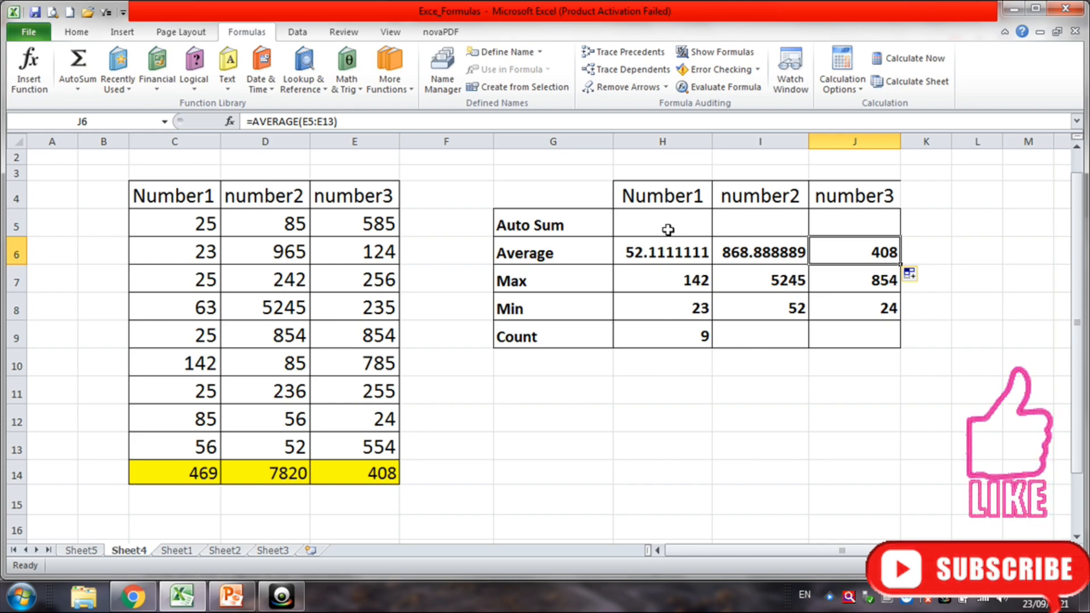
Step: Enter the sum of the Number1 values C5:C13 in the summary table's Auto Sum row, cell H5, using AutoSum
{"action": "left_click", "coordinate": [684, 221]}
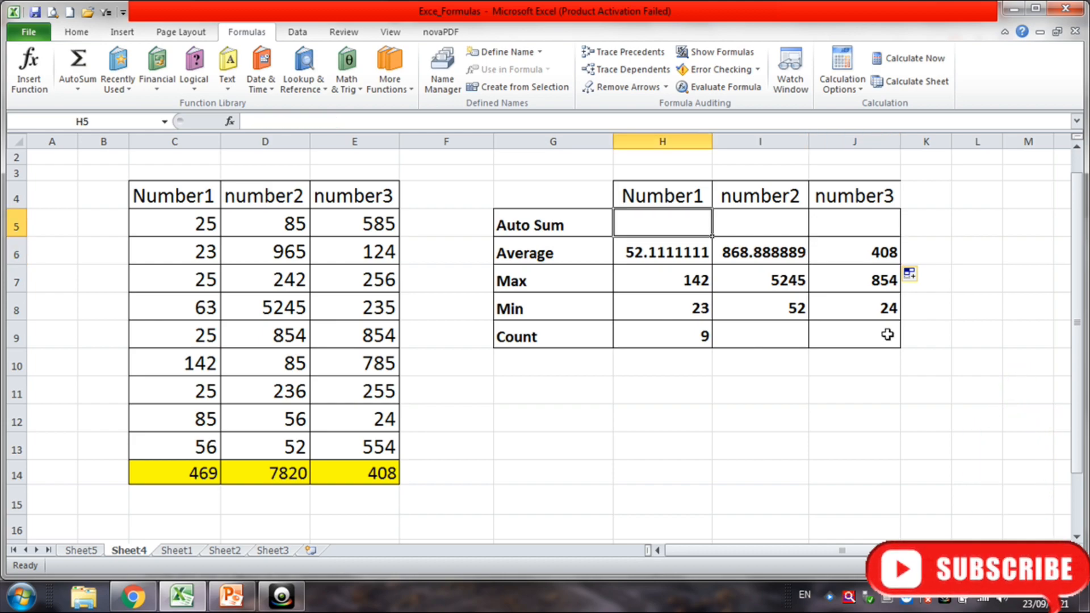
{"action": "left_click", "coordinate": [653, 253]}
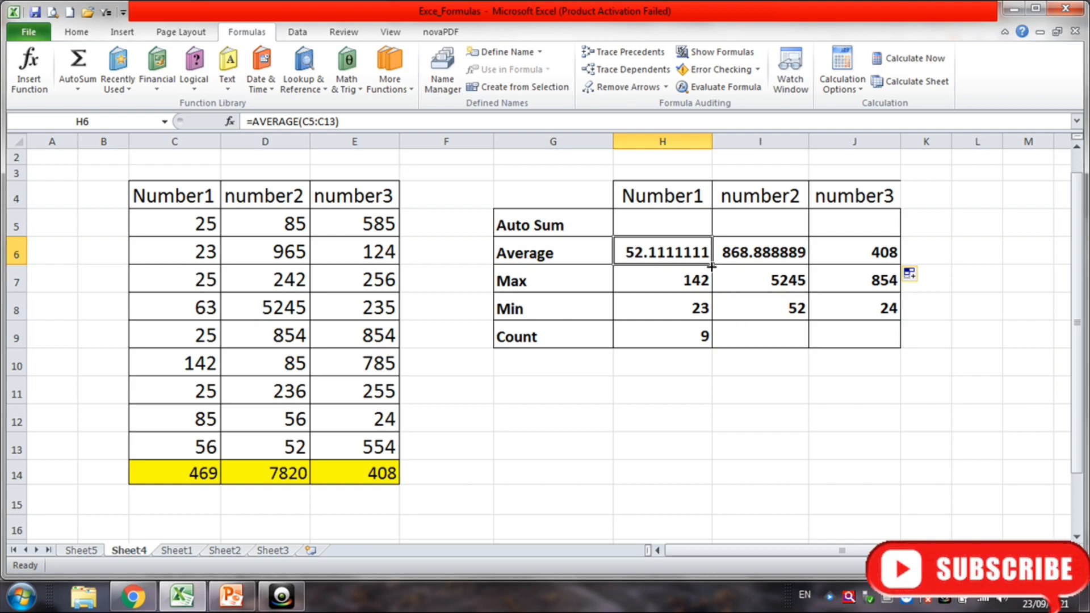
{"action": "key", "text": "Up"}
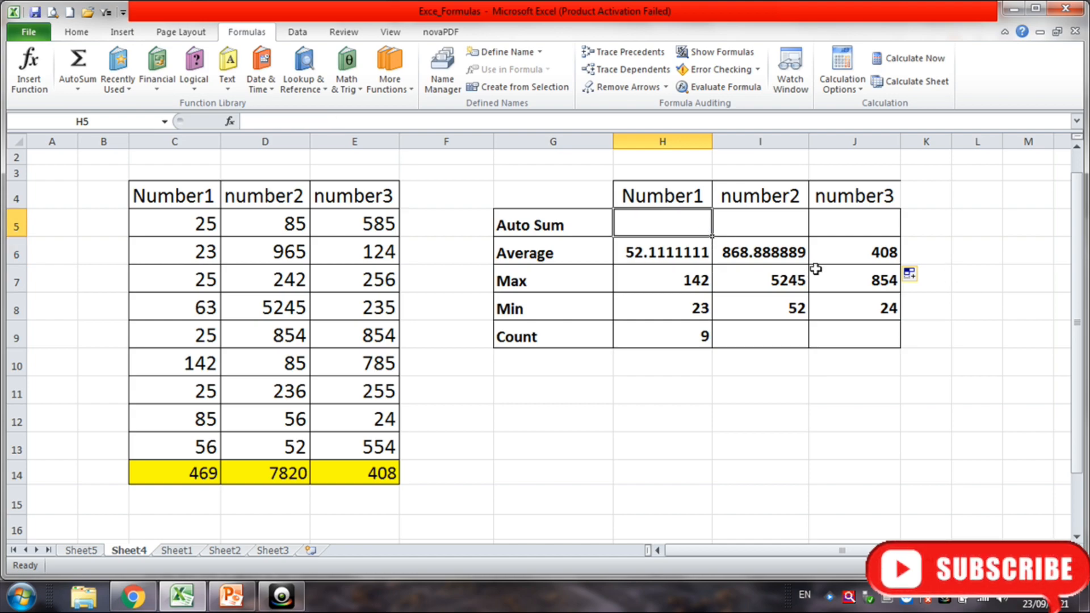
{"action": "left_click", "coordinate": [80, 70]}
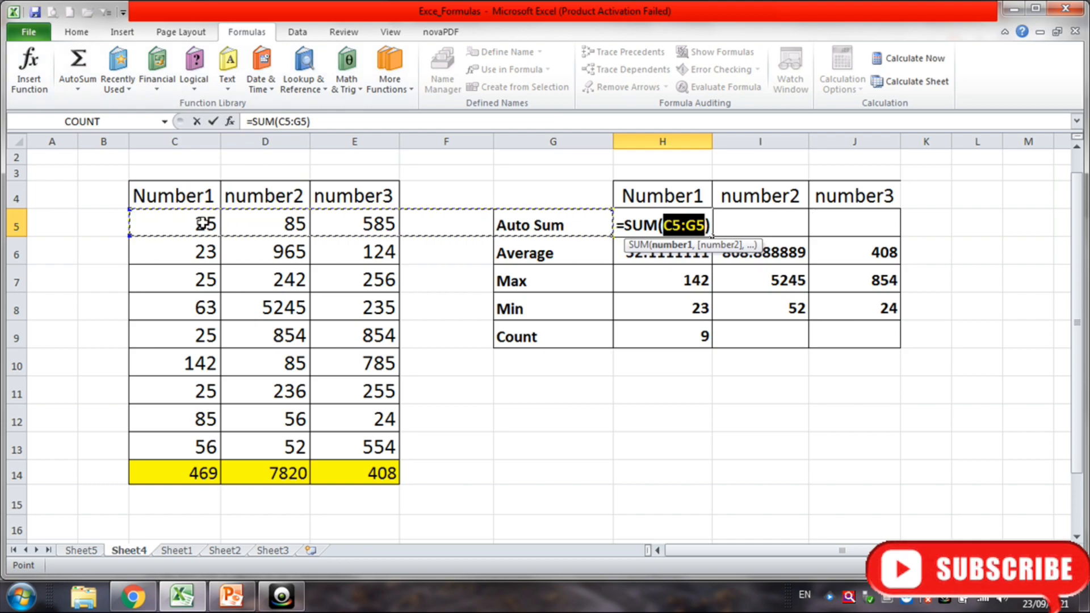
{"action": "left_click_drag", "start_coordinate": [201, 223], "coordinate": [142, 447]}
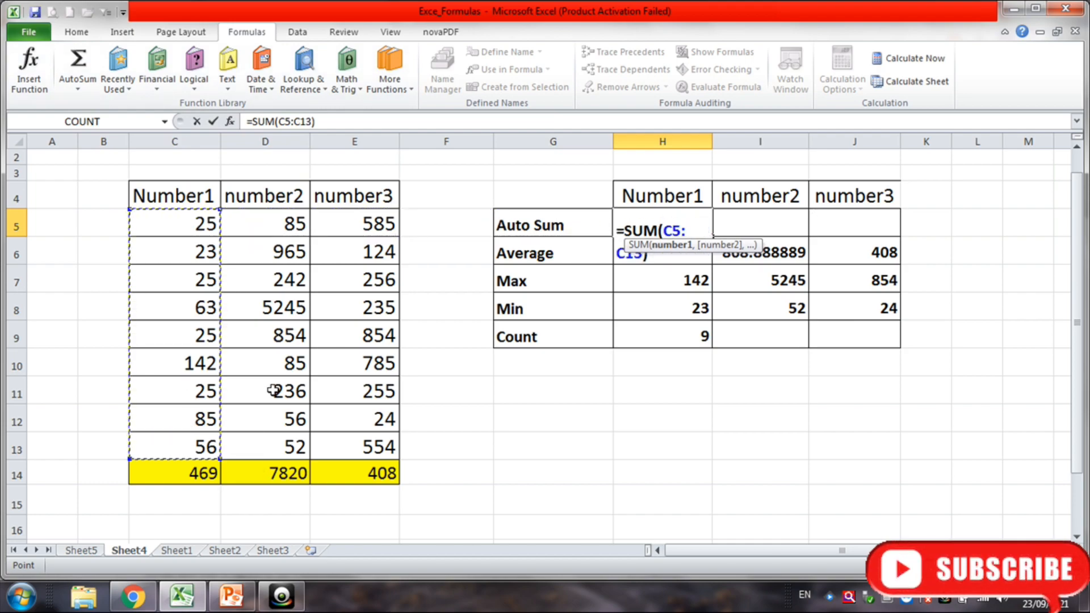
{"action": "key", "text": "Return"}
Step: Fill the Number1 sum formula from H5 across to I5:J5 and review the formulas in the Auto Sum row
{"action": "left_click", "coordinate": [684, 227]}
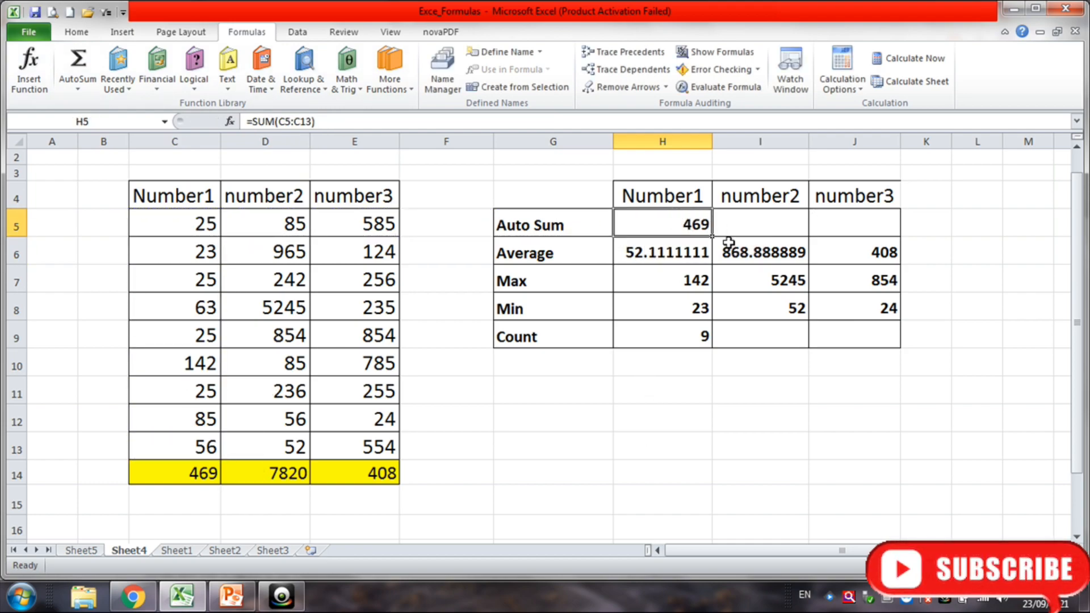
{"action": "left_click_drag", "start_coordinate": [713, 237], "coordinate": [886, 245]}
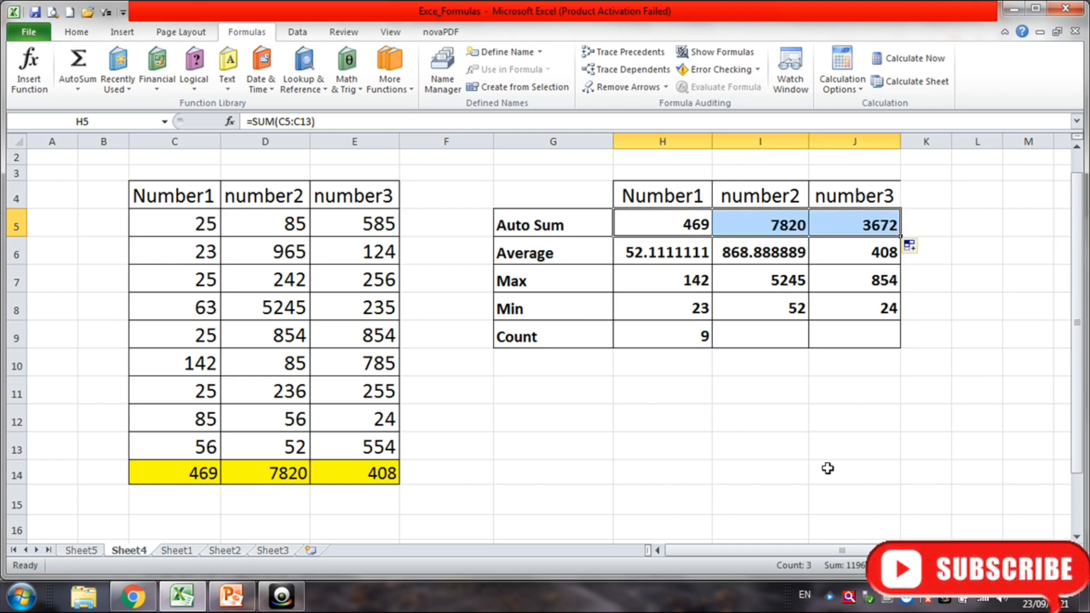
{"action": "left_click", "coordinate": [785, 225]}
{"action": "left_click", "coordinate": [877, 230]}
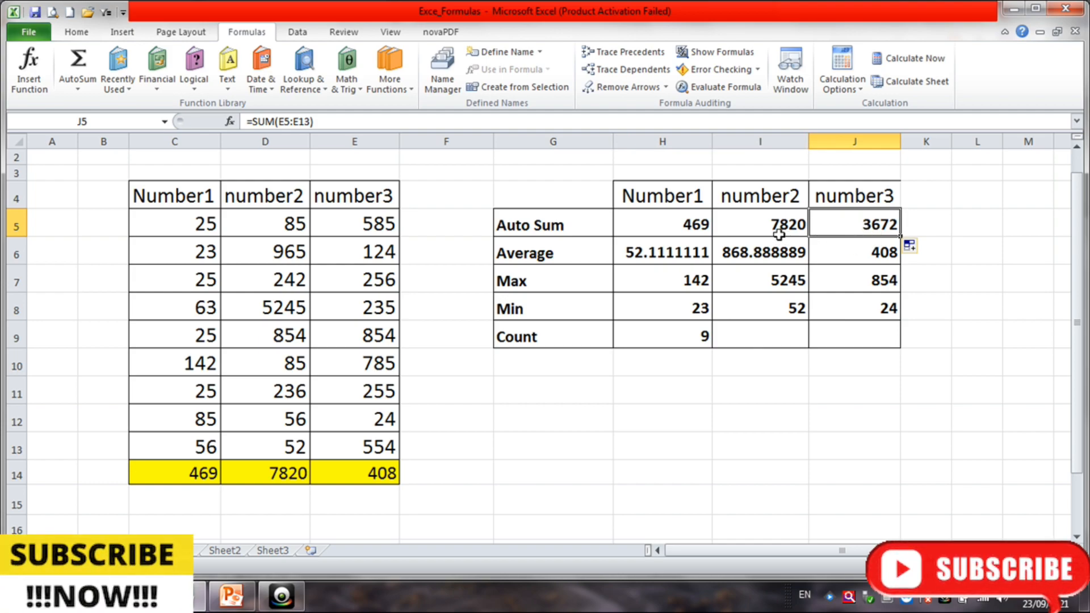
{"action": "left_click", "coordinate": [779, 232]}
{"action": "left_click", "coordinate": [695, 231]}
{"action": "left_click", "coordinate": [761, 230]}
{"action": "left_click", "coordinate": [846, 231]}
Step: Fill the Number1 count formula from H9 across the Count row to the number2 and number3 cells, I9:J9
{"action": "left_click", "coordinate": [660, 284]}
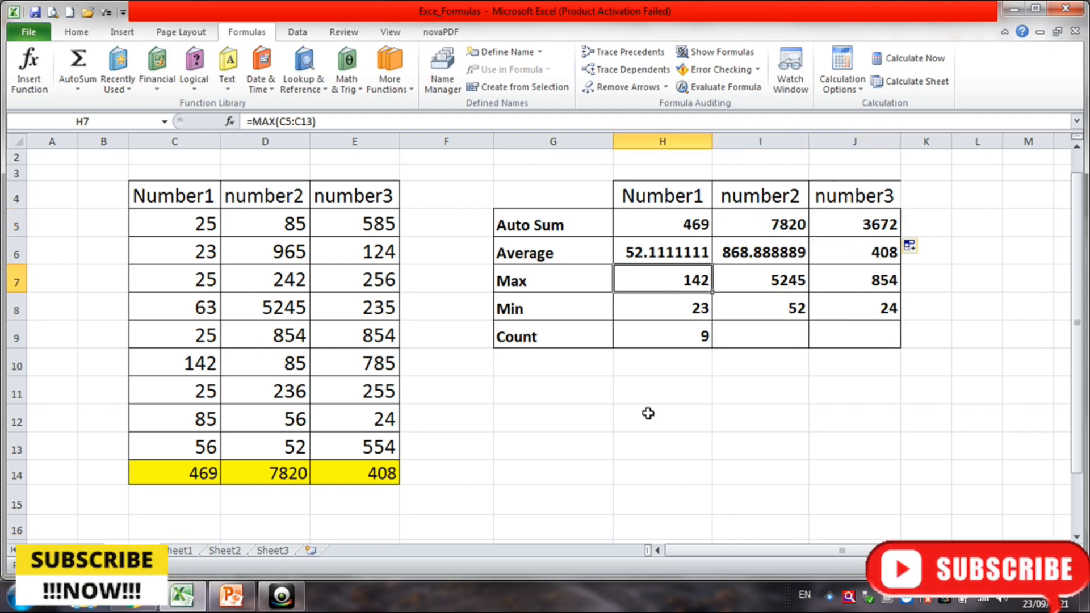
{"action": "left_click", "coordinate": [692, 385]}
{"action": "left_click", "coordinate": [682, 336]}
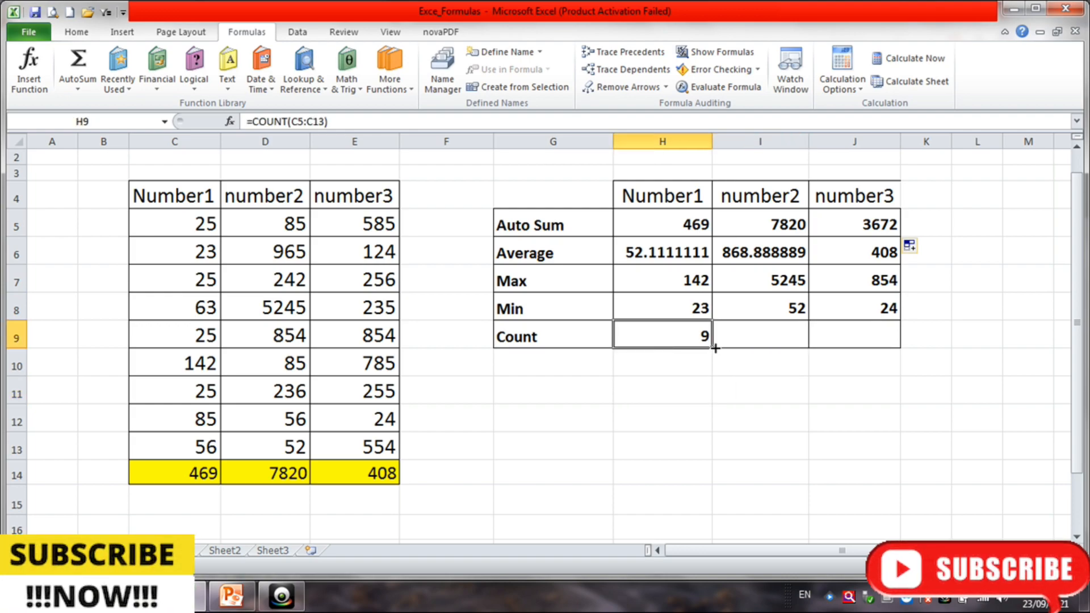
{"action": "left_click_drag", "start_coordinate": [714, 348], "coordinate": [880, 349]}
{"action": "left_click", "coordinate": [844, 437]}
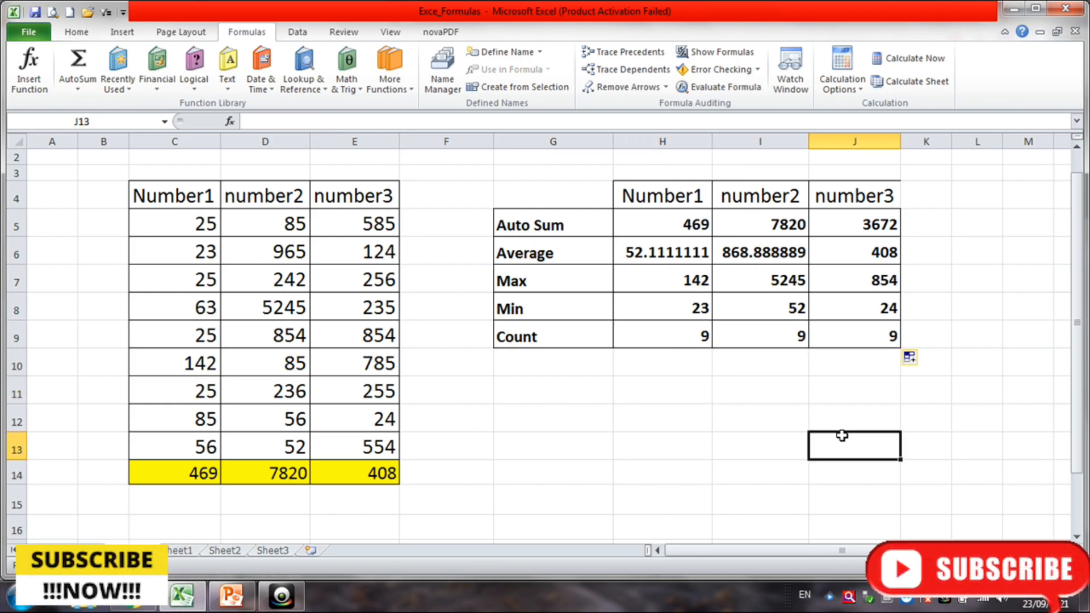